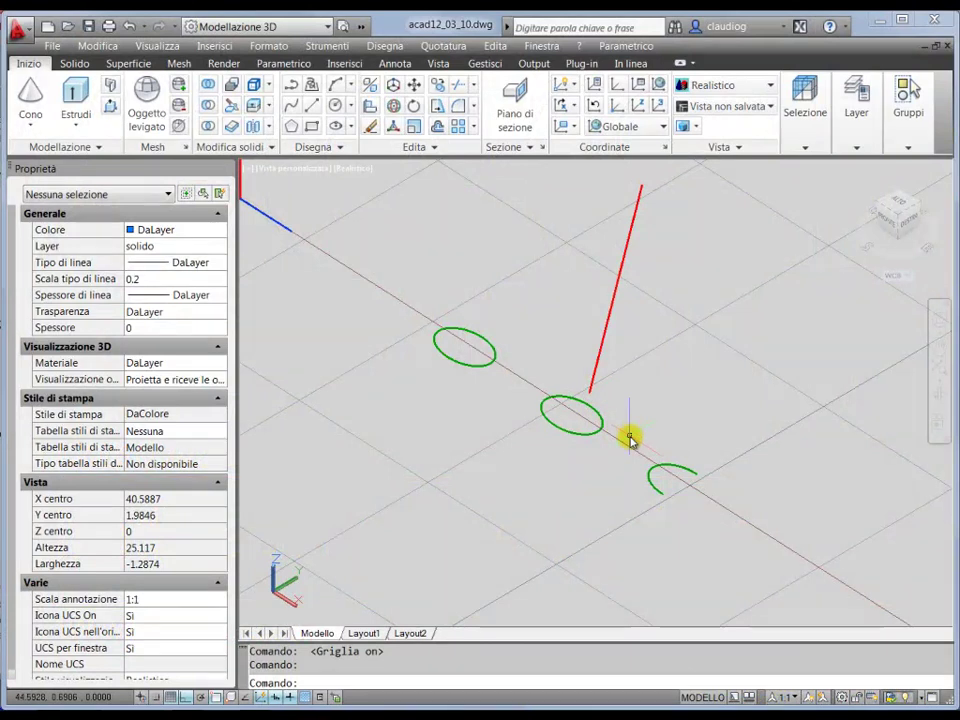
- Start an Estrudi extrusion of the open green arc, previewing a curved surface at the height prompt
scroll(700, 498, up, 2)
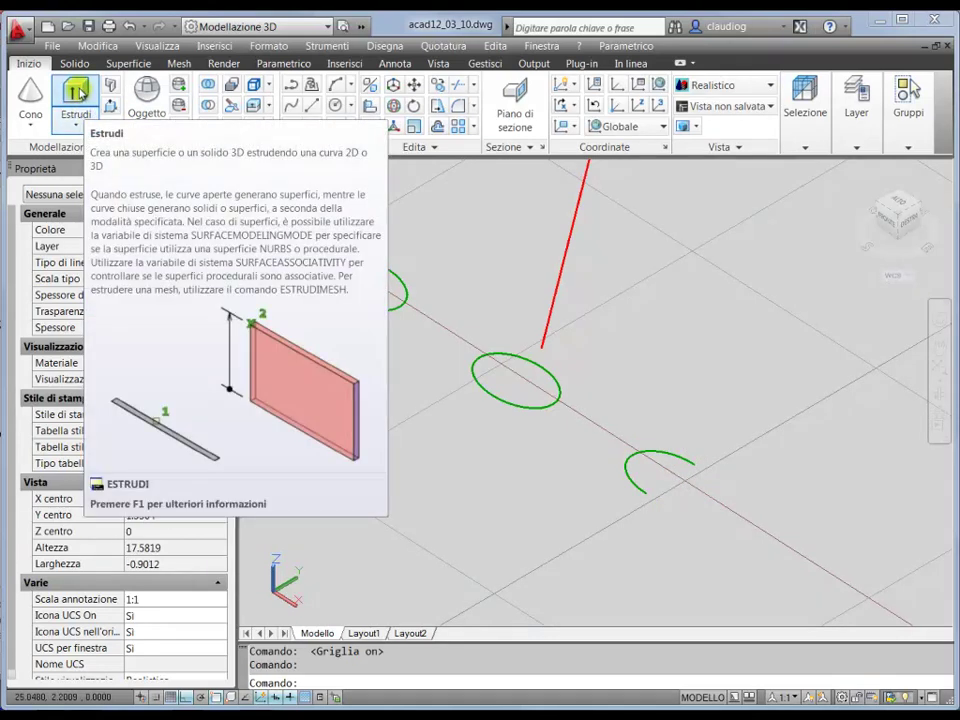
click(78, 92)
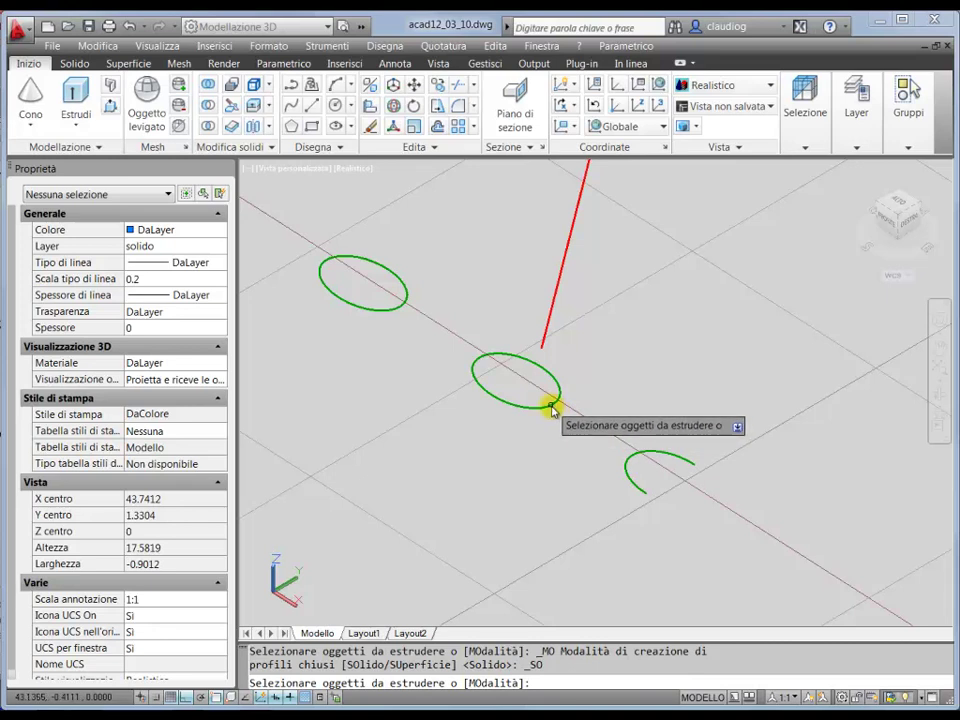
click(662, 456)
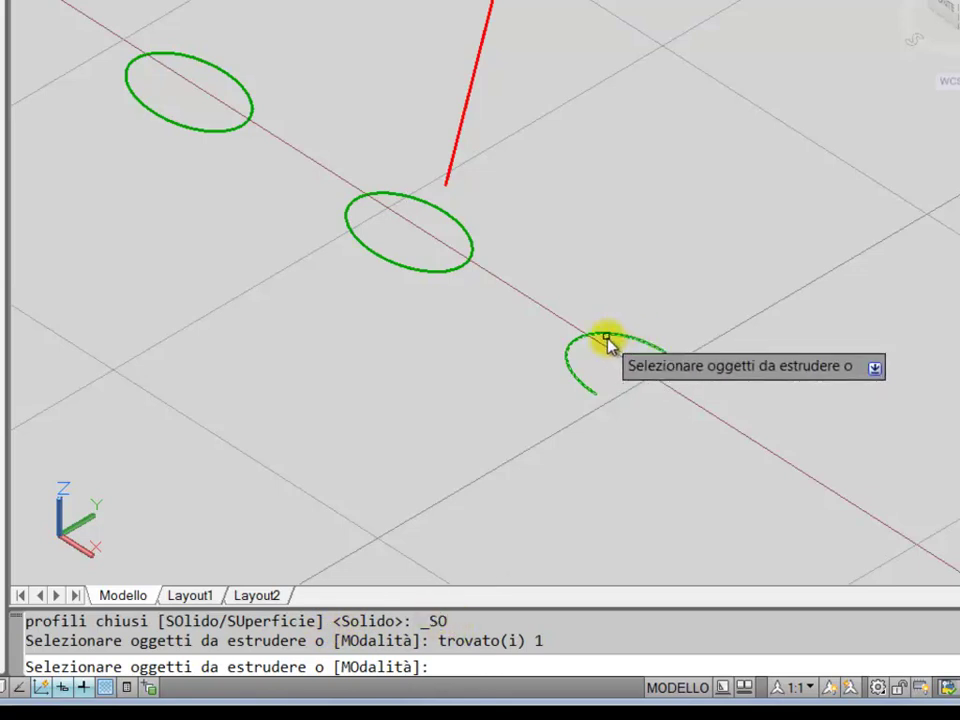
key(Return)
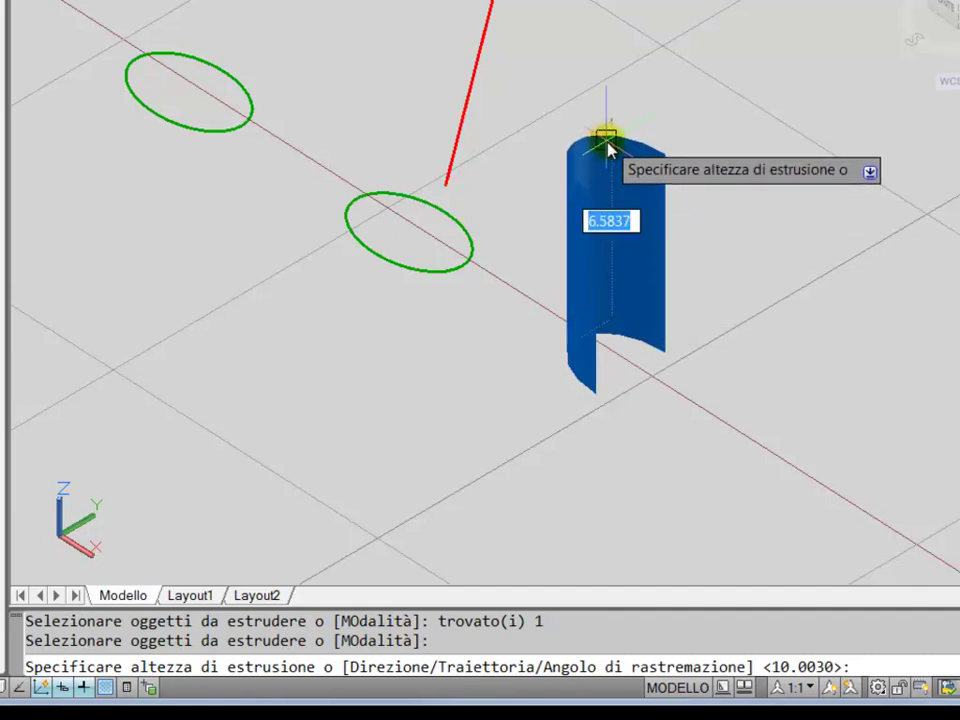
key(Down)
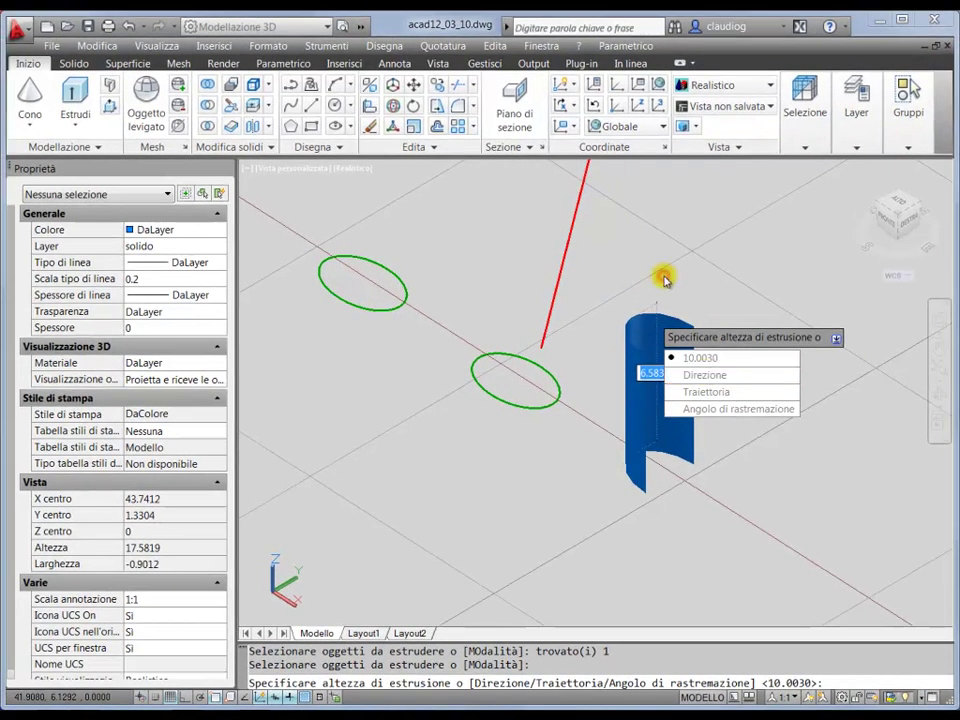
- Fix the arc surface's height, then stretch its top grip upward by 10 units
click(664, 276)
key(Escape)
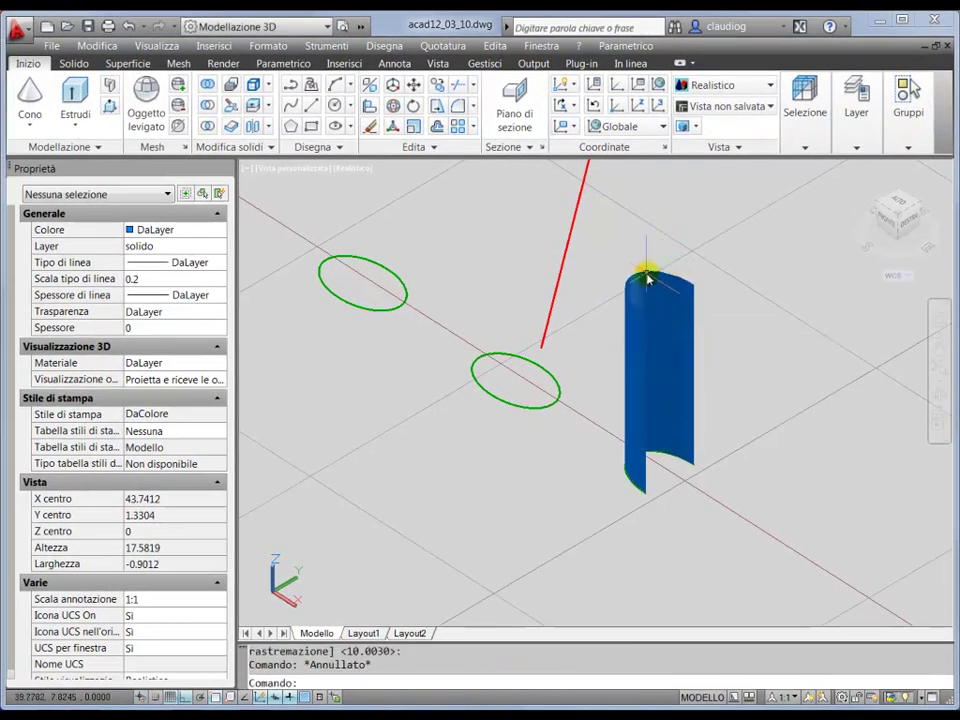
click(640, 280)
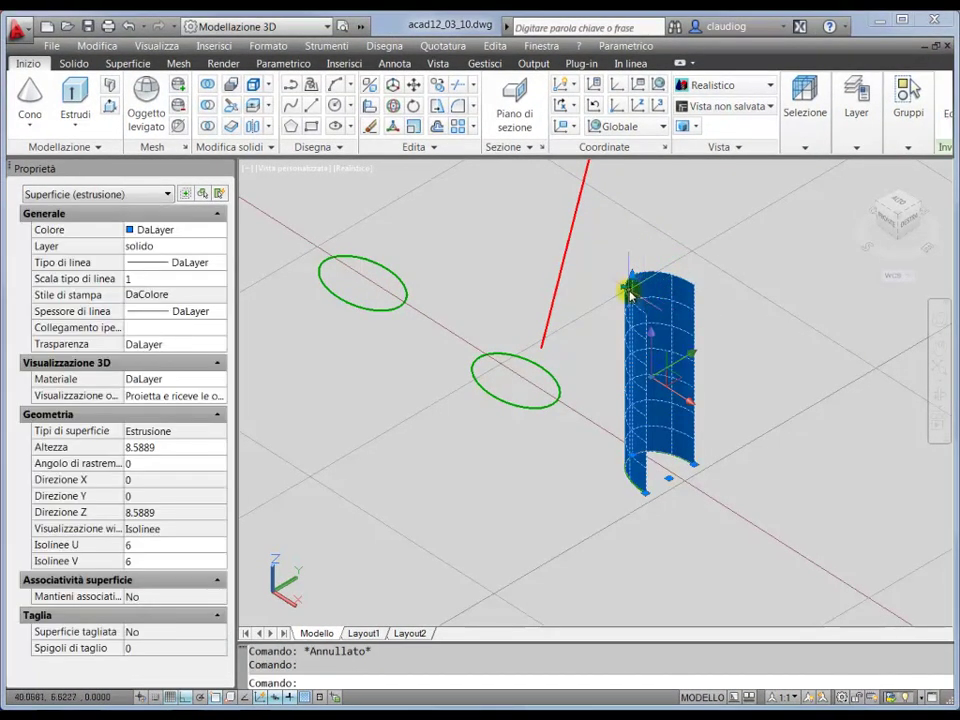
click(634, 281)
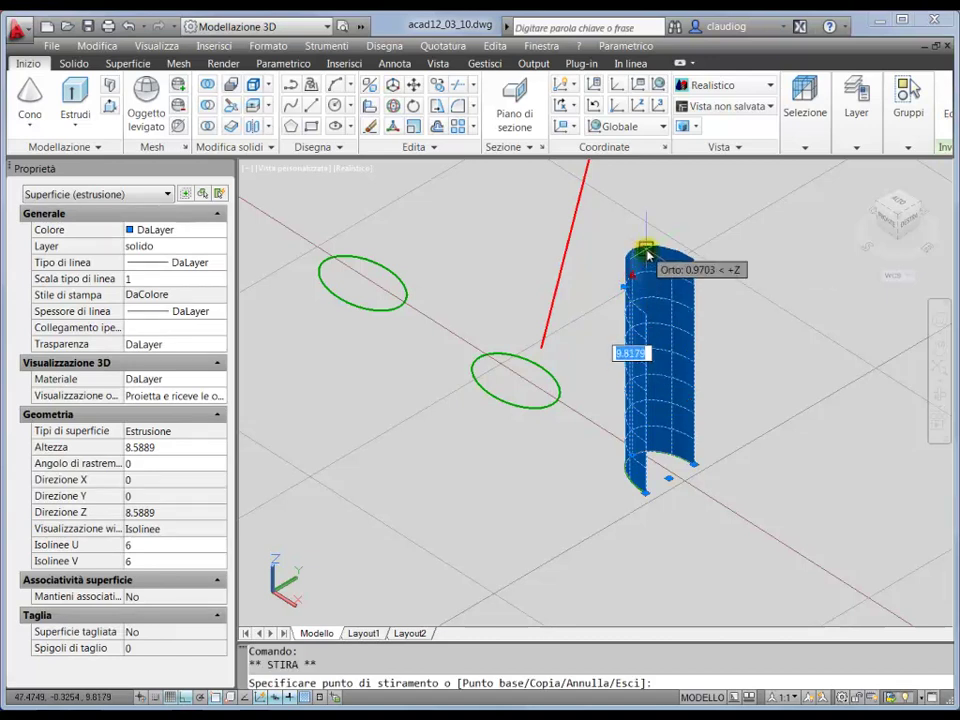
text(10)
key(Return)
key(Escape)
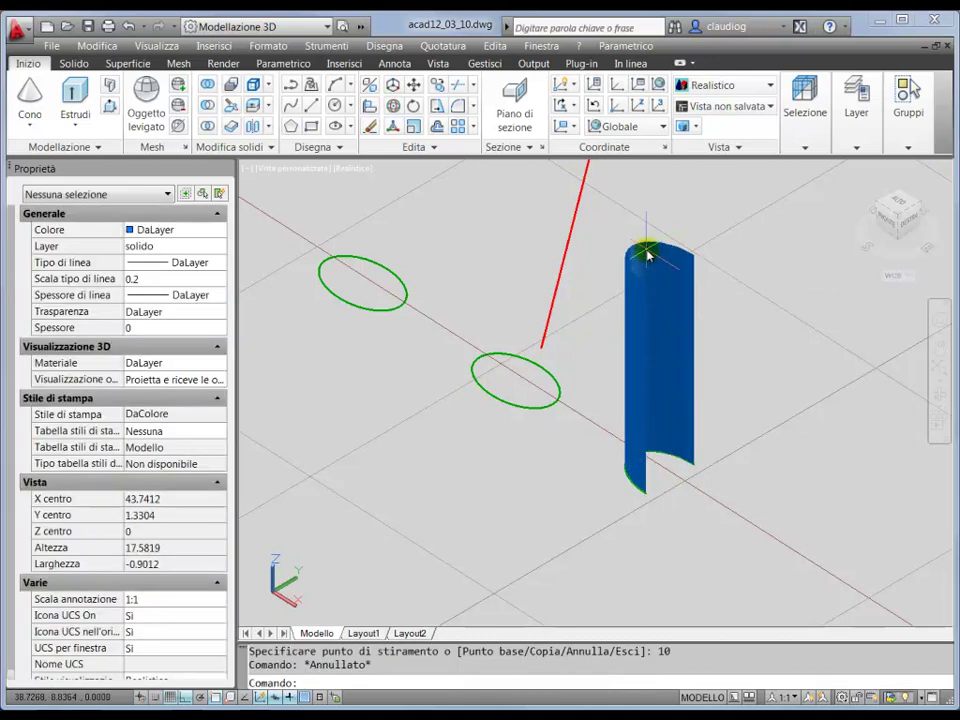
scroll(568, 415, down, 2)
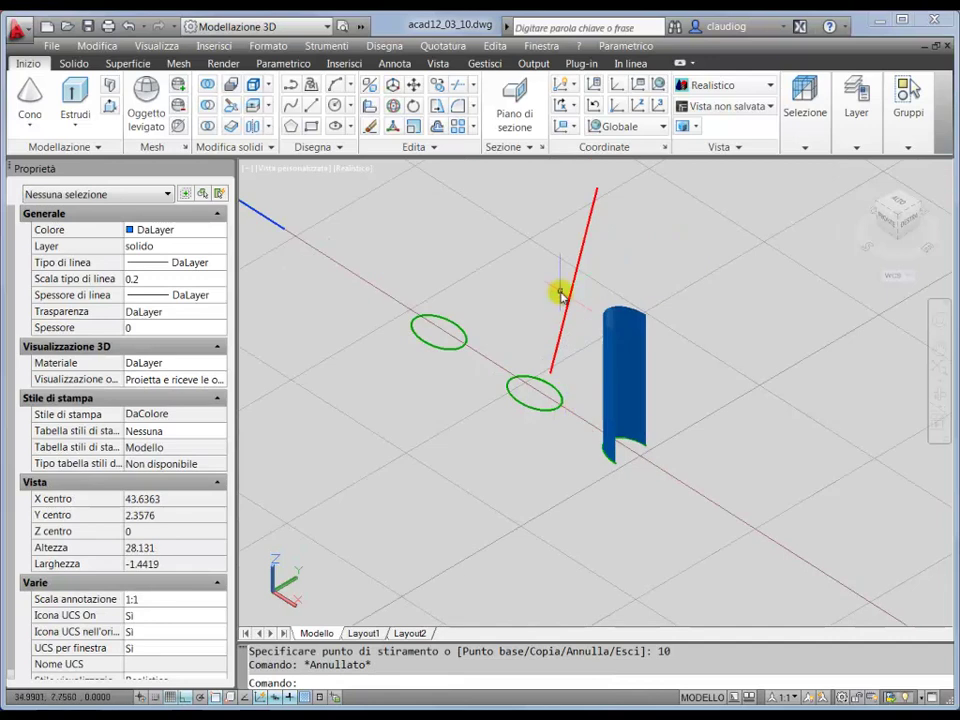
scroll(557, 296, up, 2)
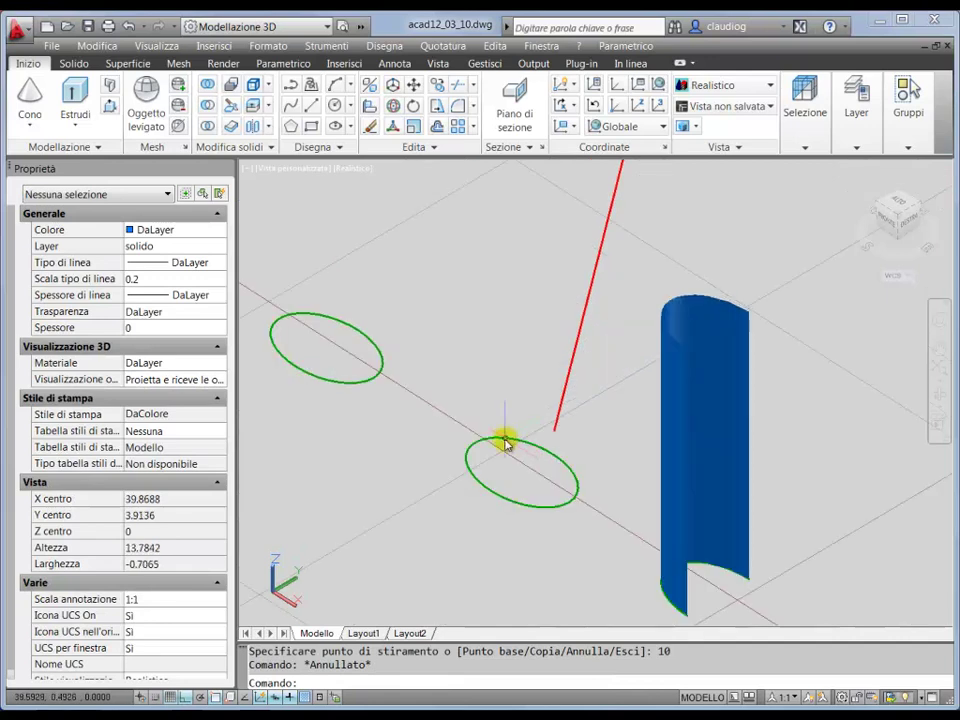
- Extrude the middle green ellipse with Estrudi, switching the creation mode to Superficie
click(75, 95)
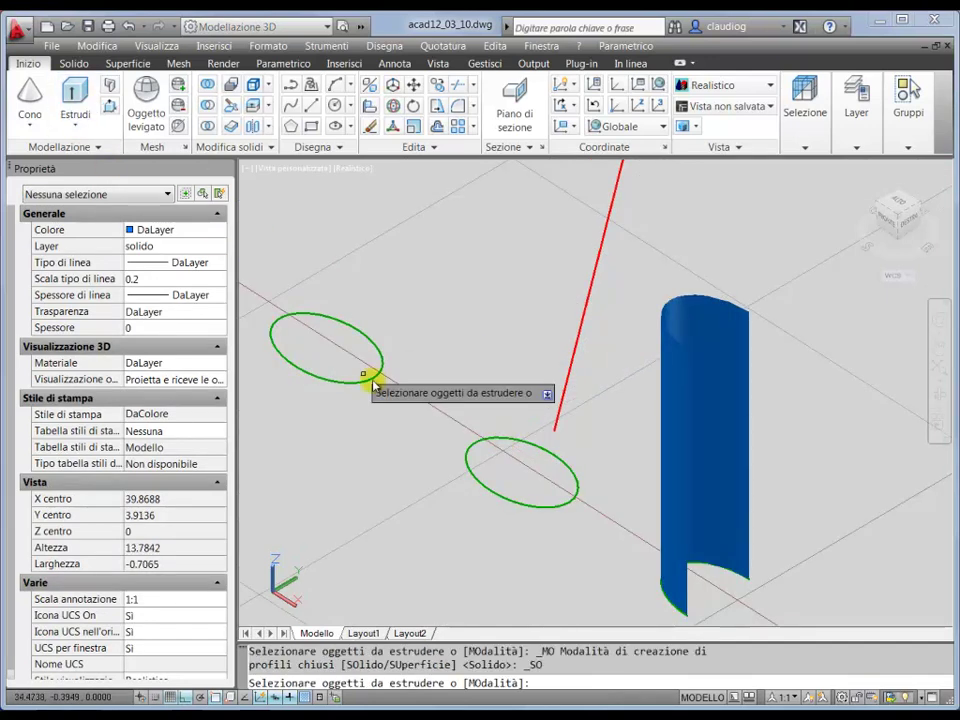
click(493, 441)
text(mo)
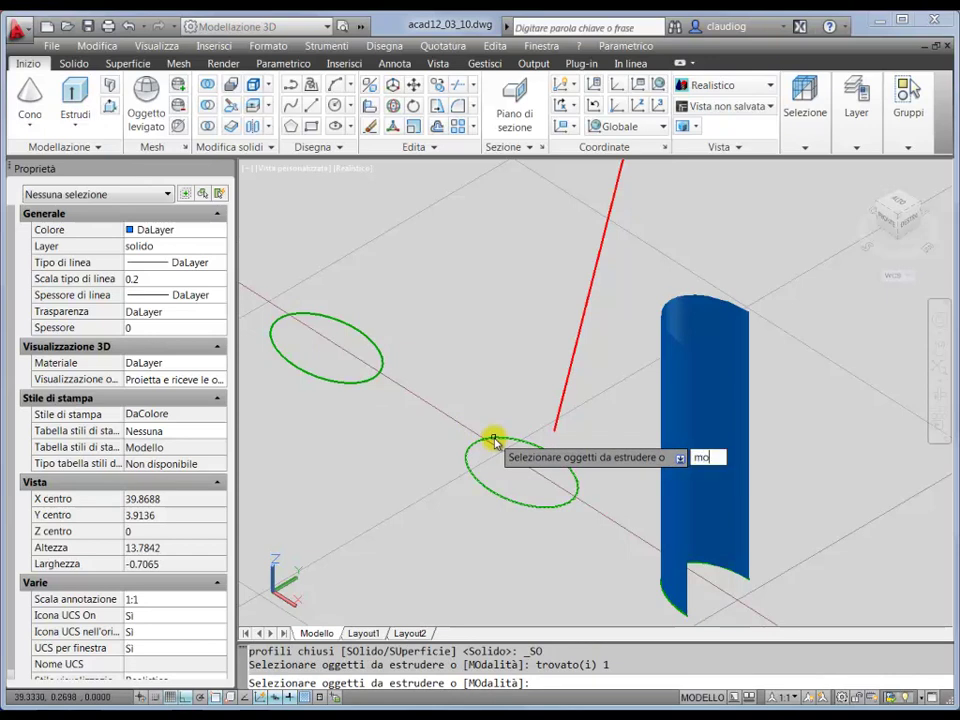
key(Return)
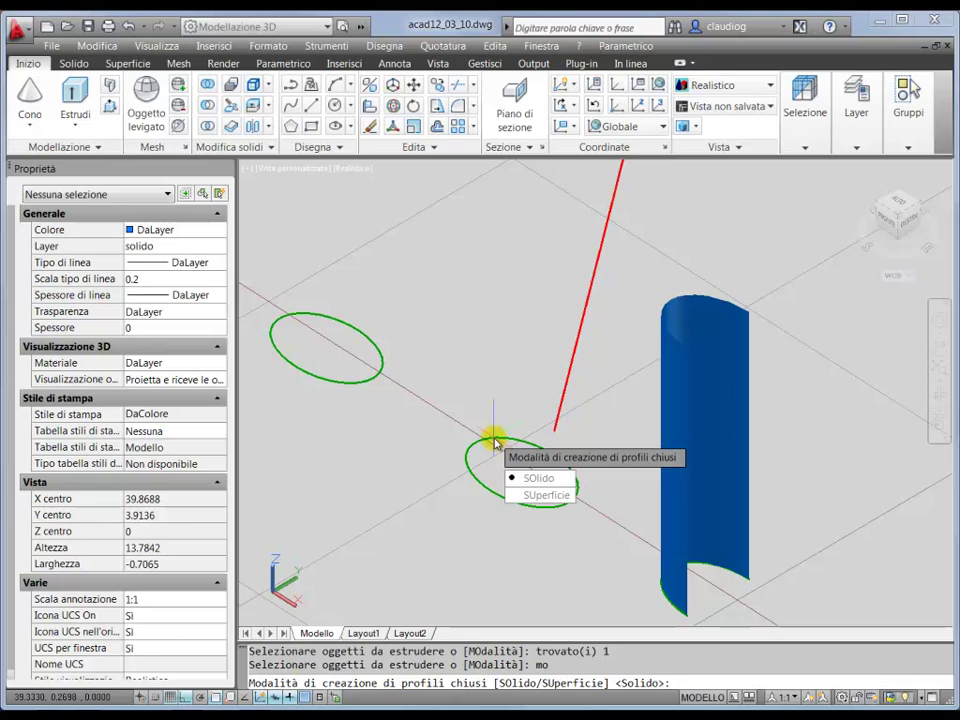
text(su)
key(Return)
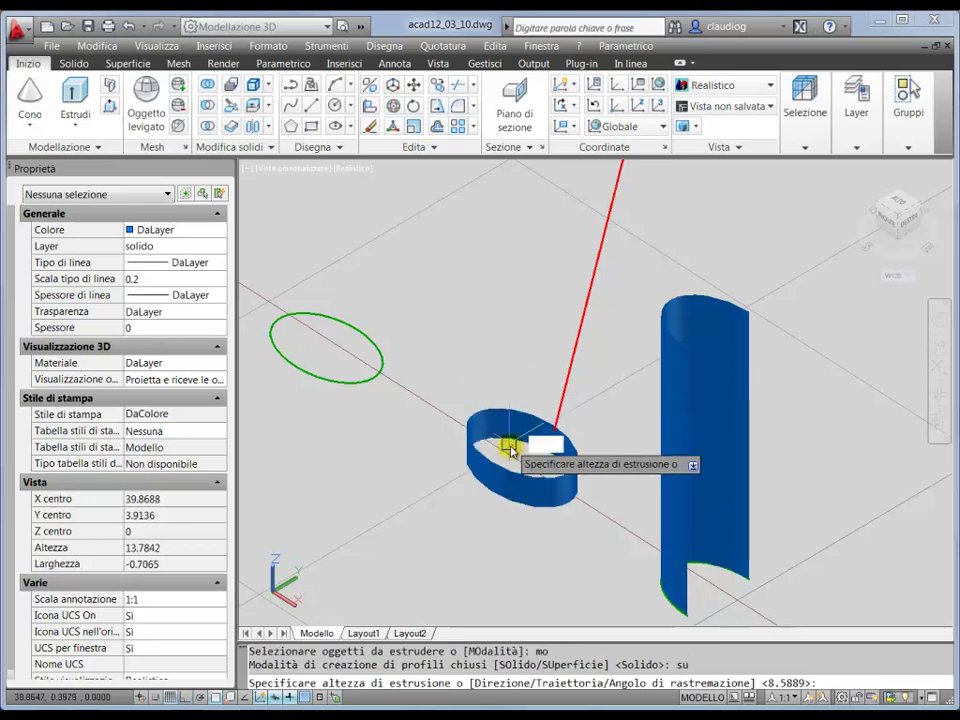
scroll(511, 452, down, 2)
scroll(511, 452, up, 1)
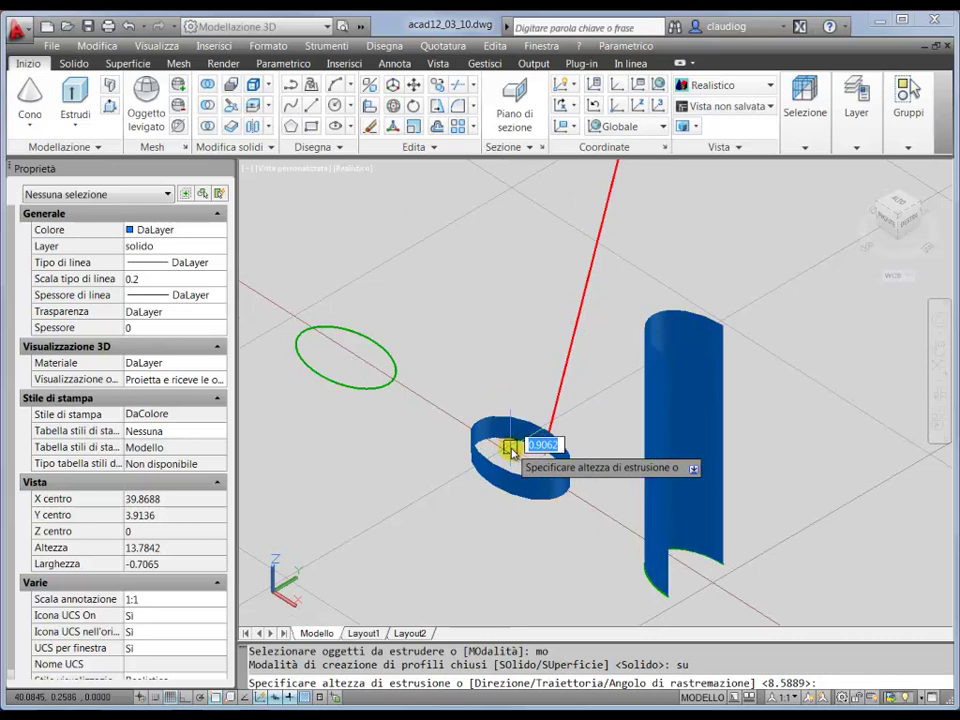
- Set the extrusion Direzione from the red line's lower end to its top
text(d)
key(Return)
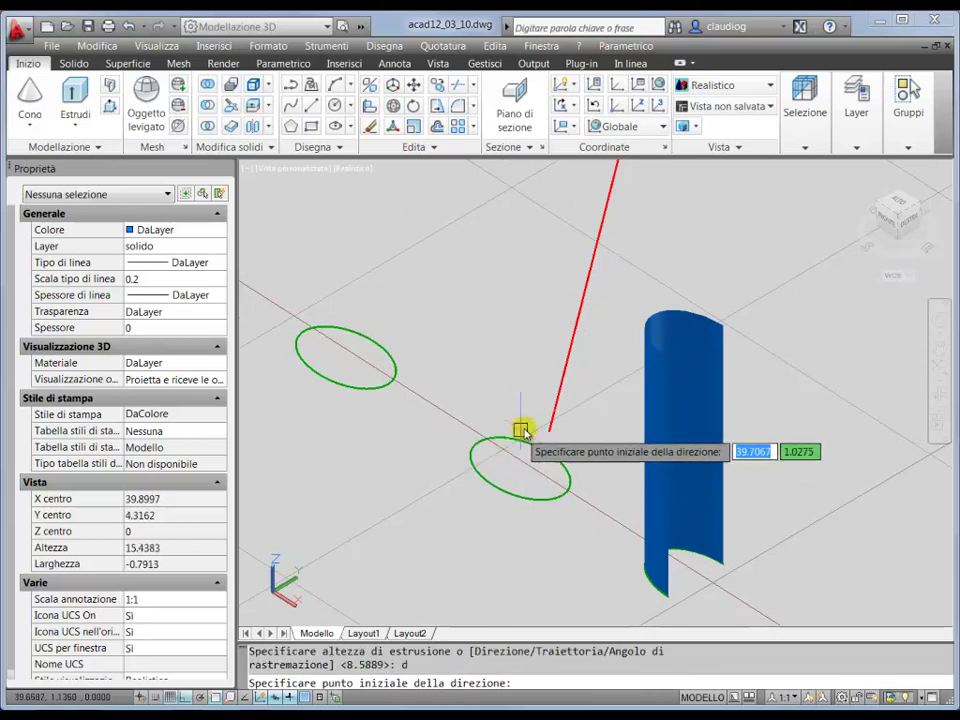
scroll(546, 427, down, 2)
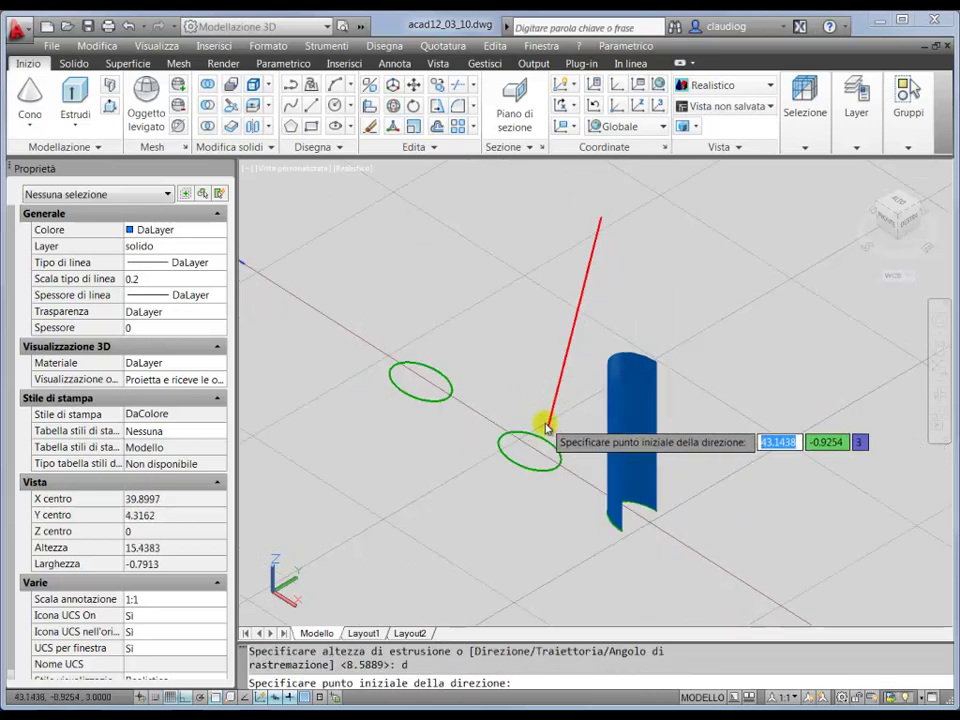
scroll(540, 435, down, 1)
scroll(540, 435, up, 1)
scroll(545, 433, up, 2)
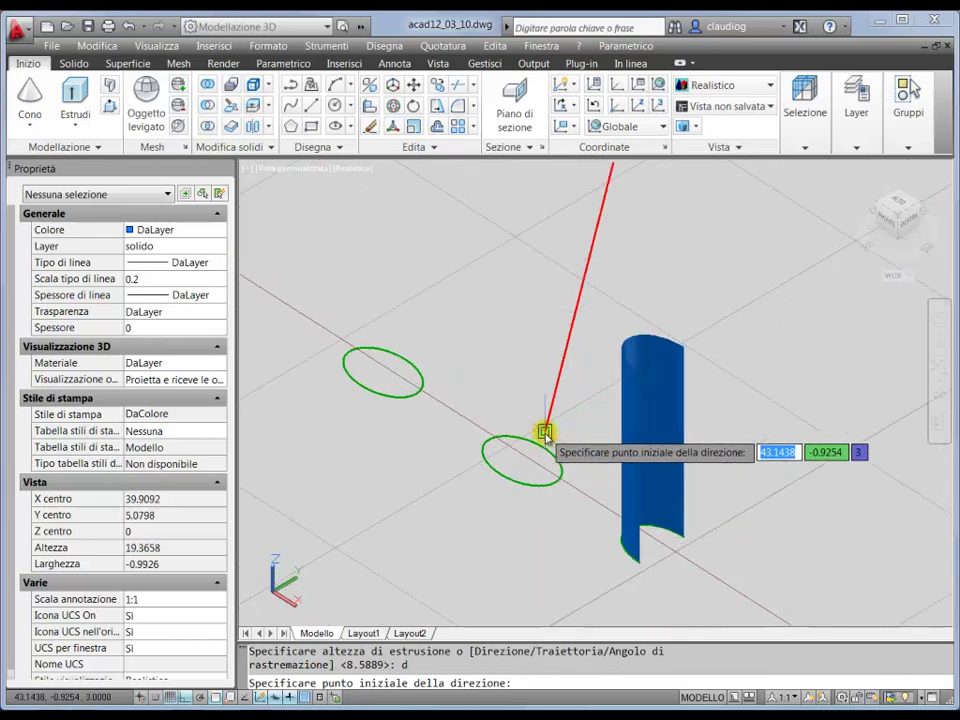
click(545, 433)
scroll(545, 433, down, 2)
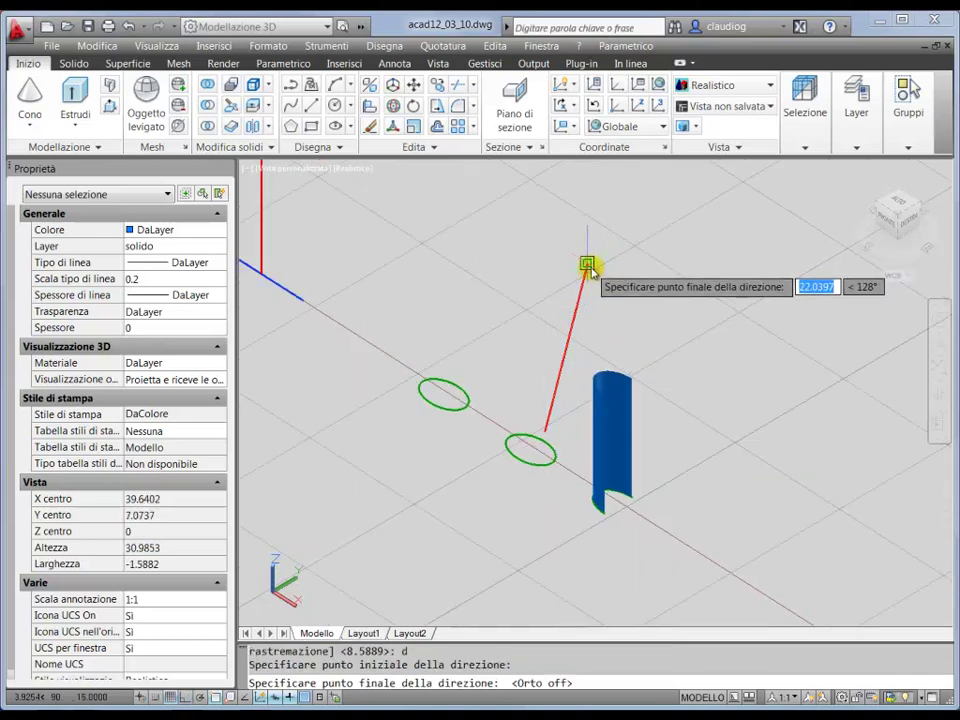
click(589, 269)
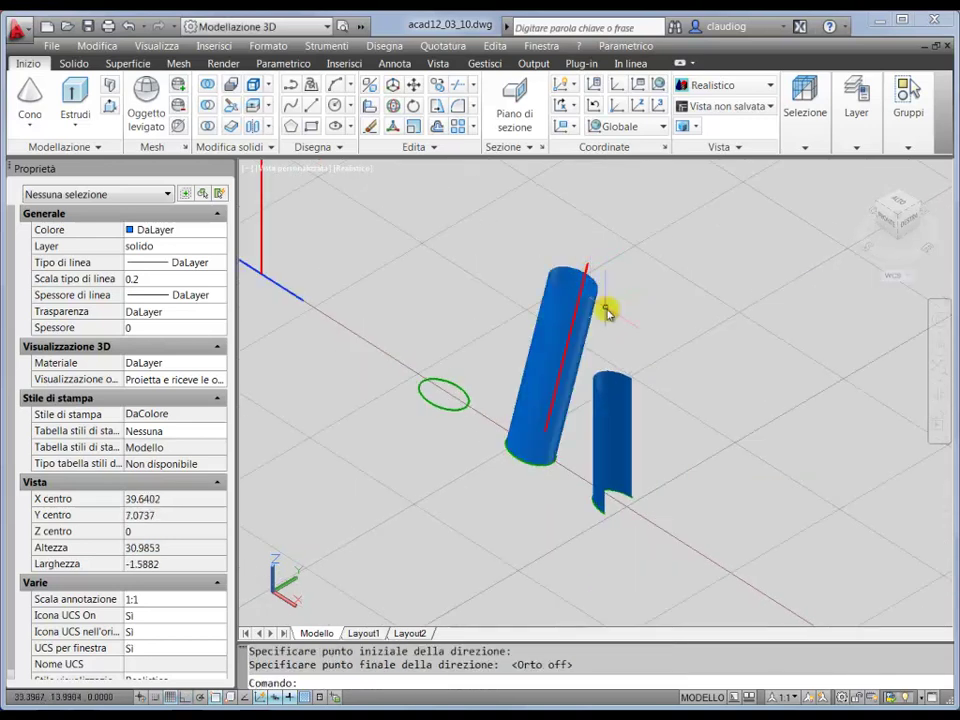
key(Escape)
scroll(570, 272, up, 2)
scroll(568, 270, up, 1)
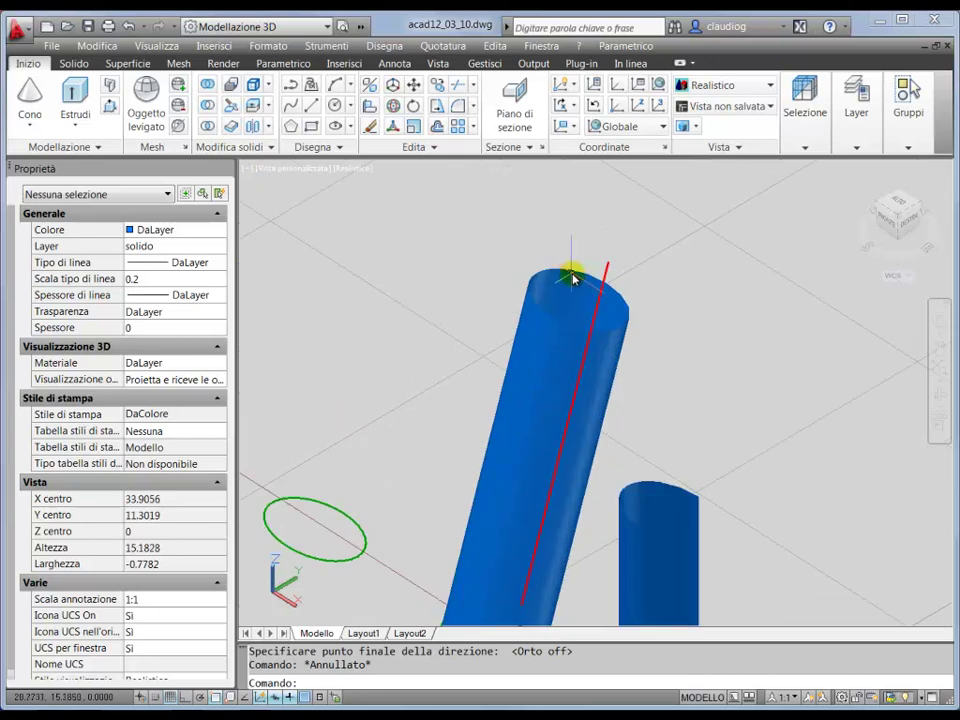
mouse_move(628, 293)
shift+middle_down()
mouse_move(906, 242)
mouse_move(921, 229)
mouse_move(917, 218)
mouse_move(865, 253)
shift+middle_up()
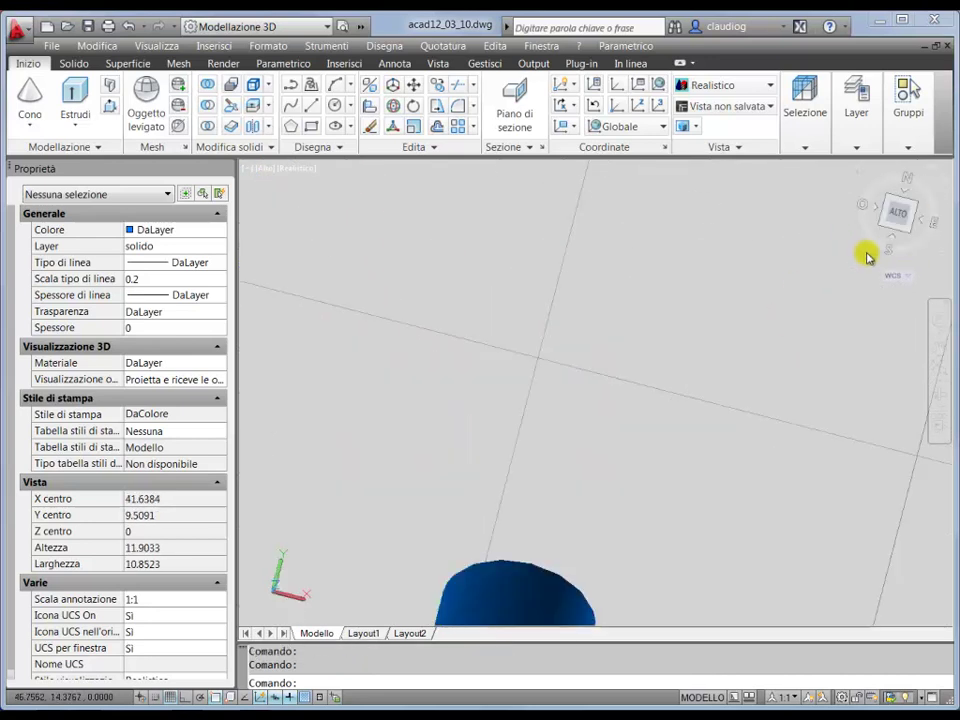
- Return to the home view and extrude the last green ellipse in Solido mode
click(862, 205)
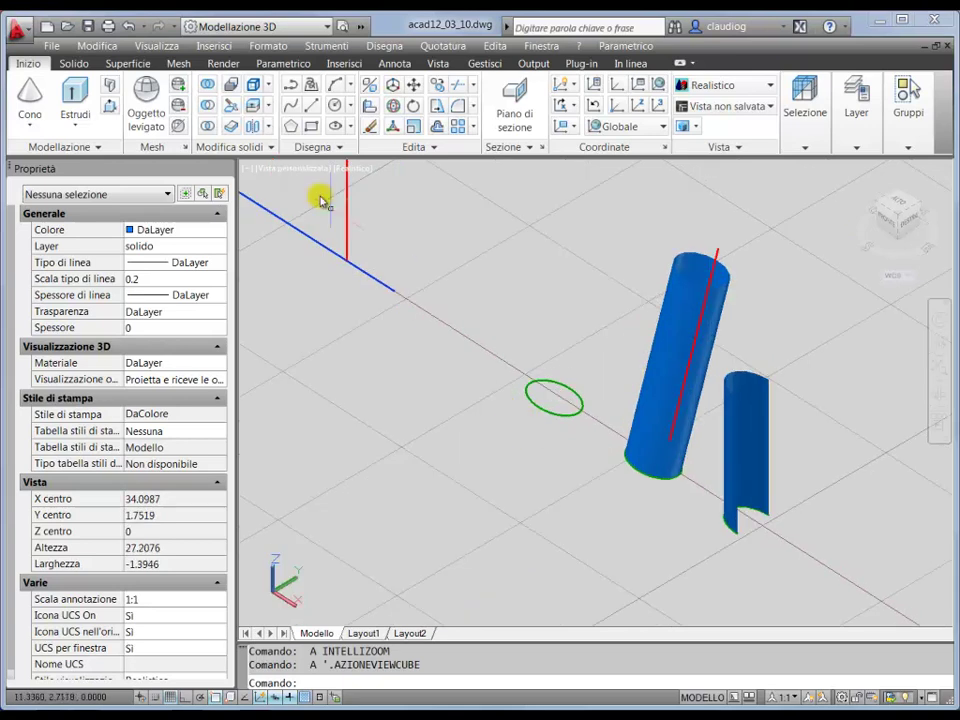
click(78, 93)
click(531, 386)
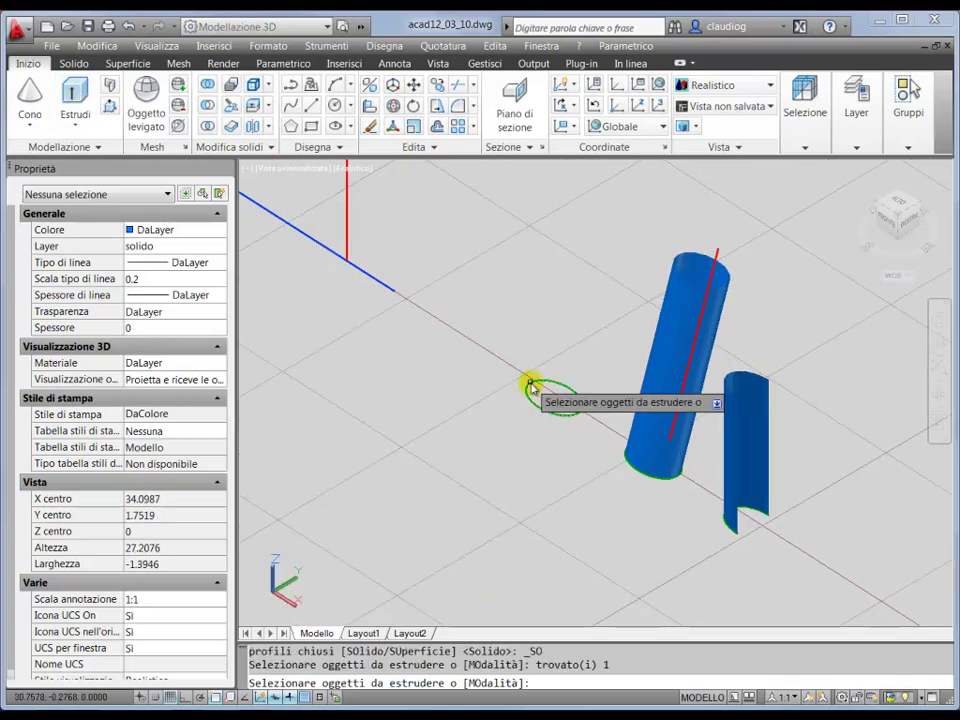
text(mo)
key(Return)
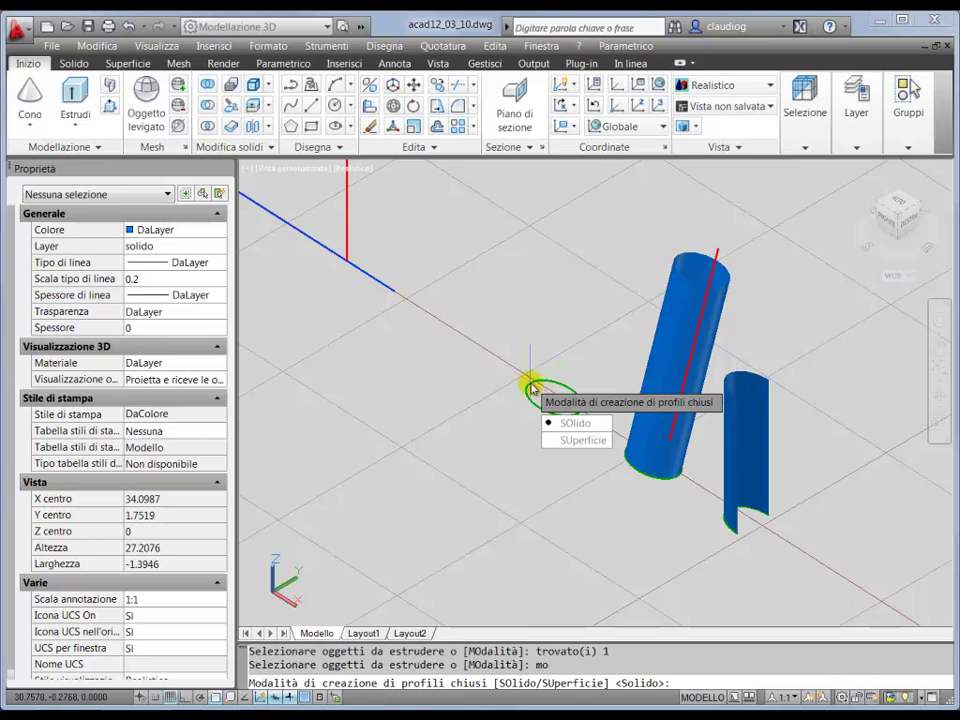
text(o)
key(Return)
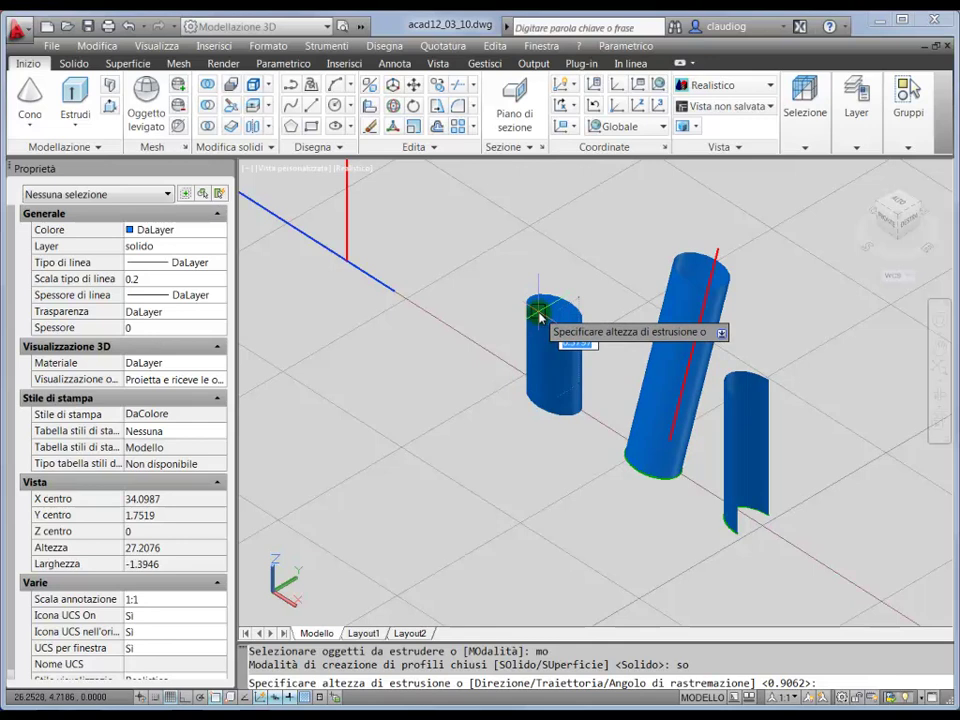
- Set the Direzione from the cylinder base to the red line's top, creating a tilted solid cylinder
text(d)
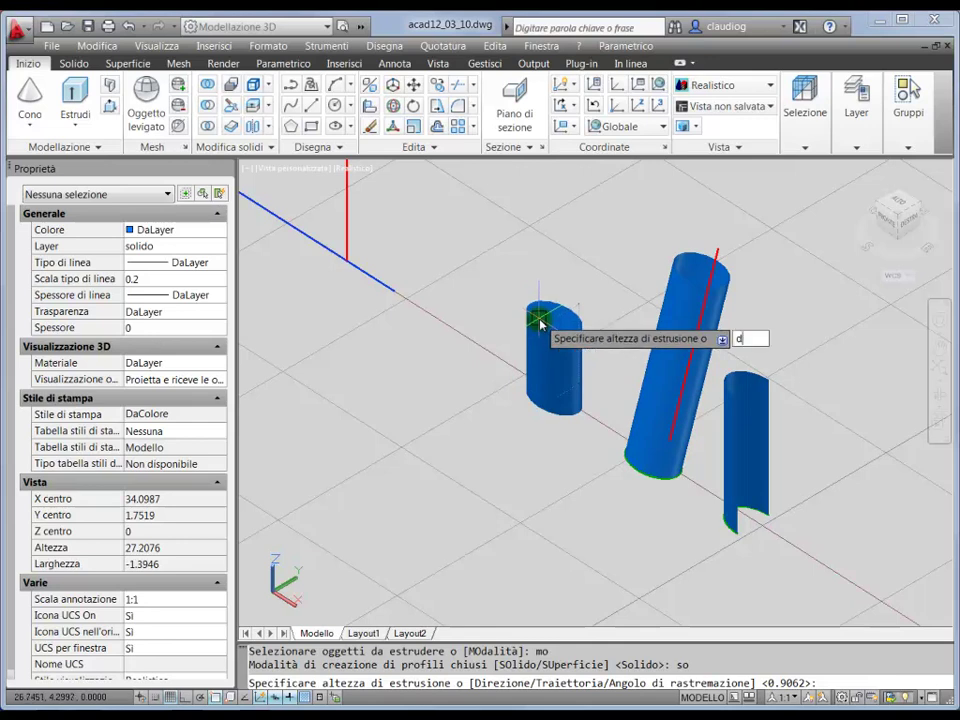
key(Return)
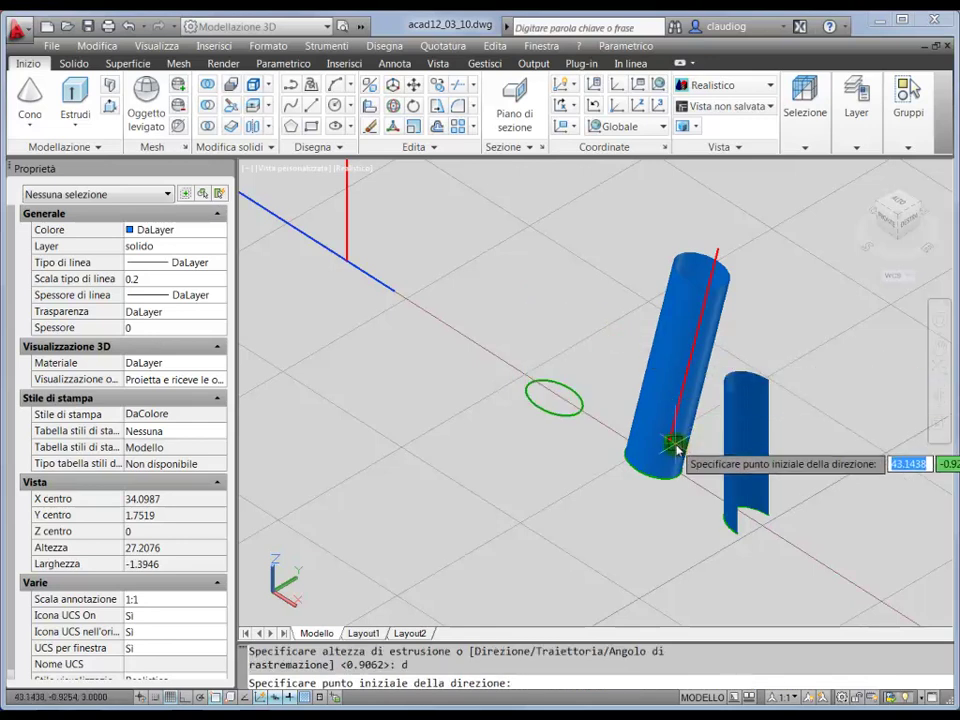
click(673, 442)
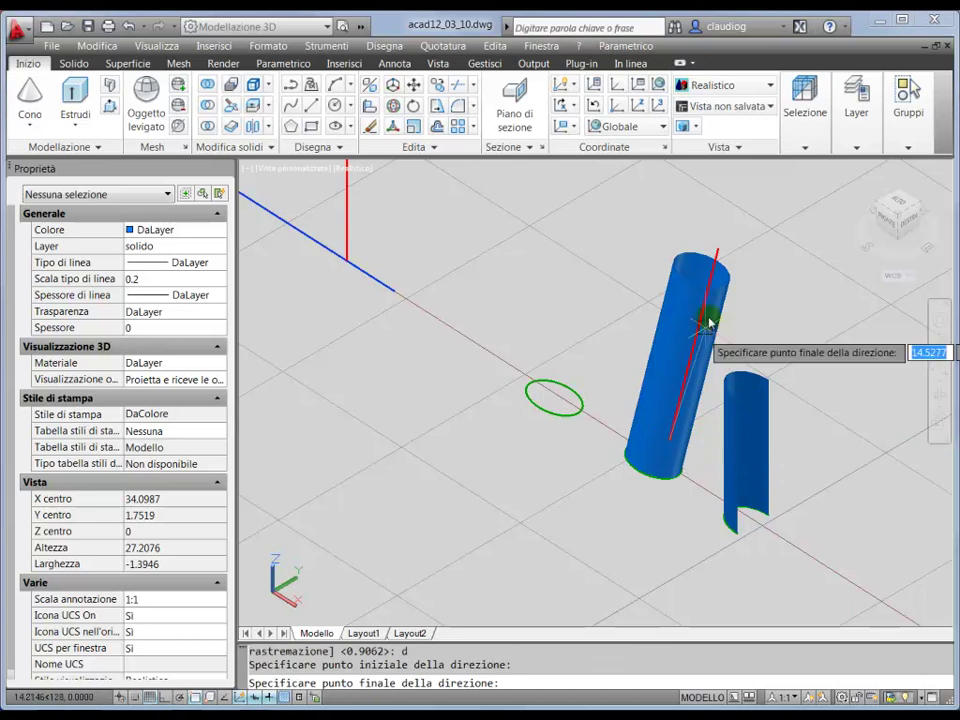
click(717, 248)
key(Escape)
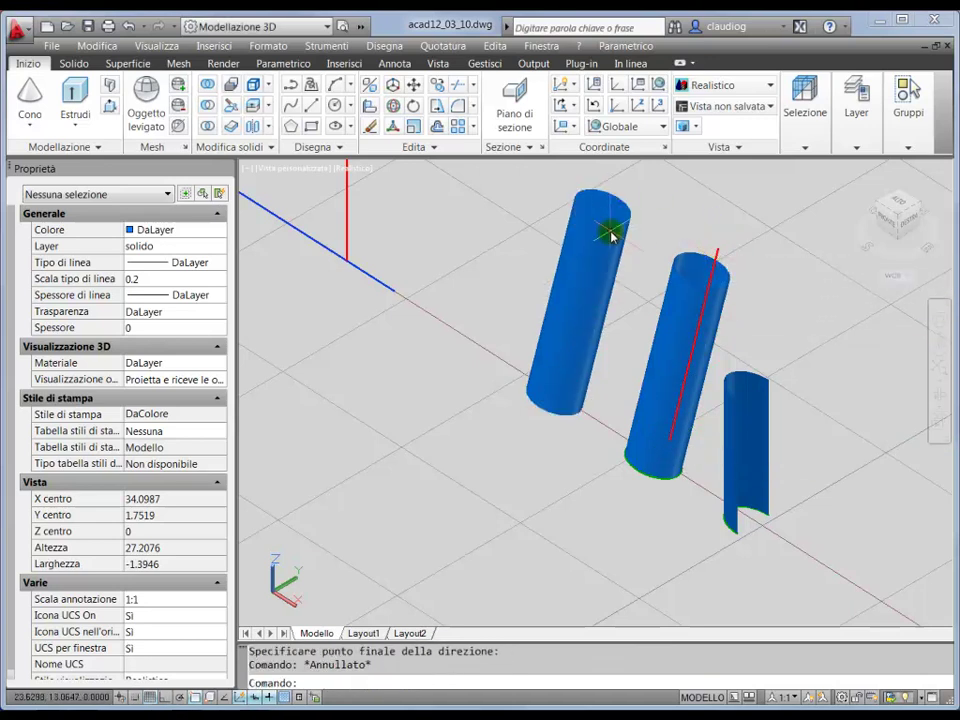
click(608, 268)
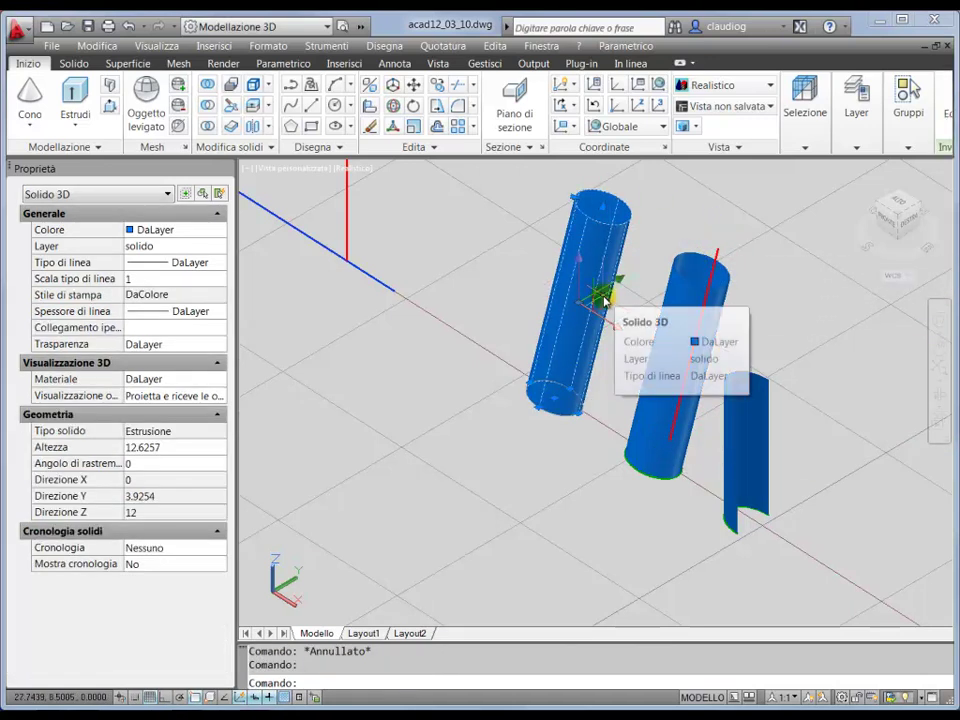
key(Escape)
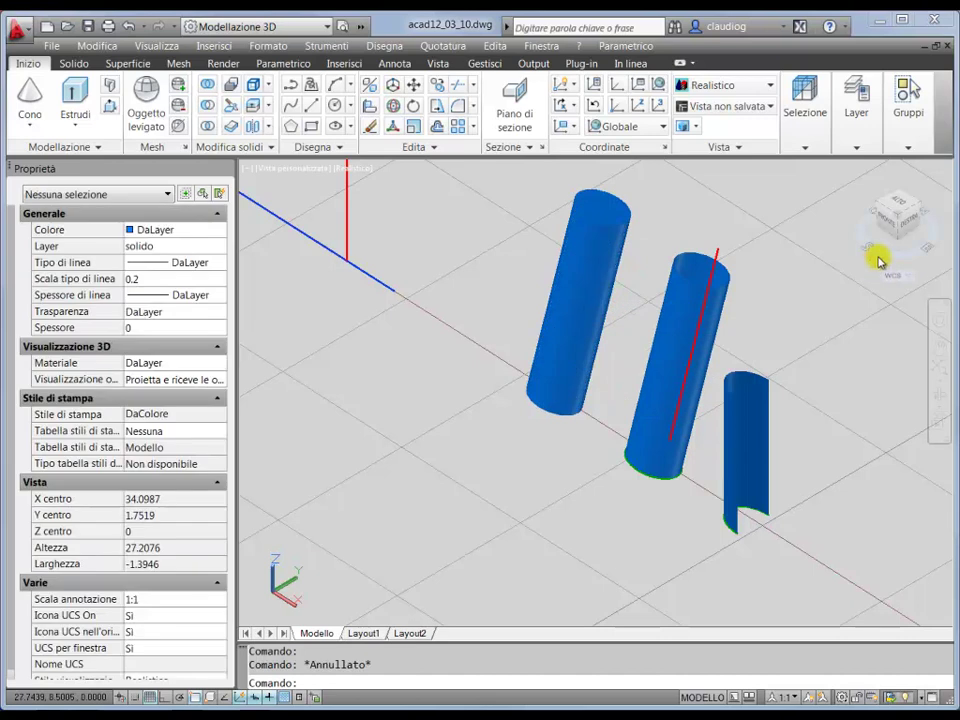
- Orbit and zoom the view onto the red arched path and its blue base lines
mouse_move(879, 262)
mouse_down()
mouse_move(949, 261)
mouse_move(249, 254)
mouse_move(926, 257)
mouse_move(840, 321)
mouse_up()
scroll(851, 326, down, 5)
scroll(850, 337, down, 2)
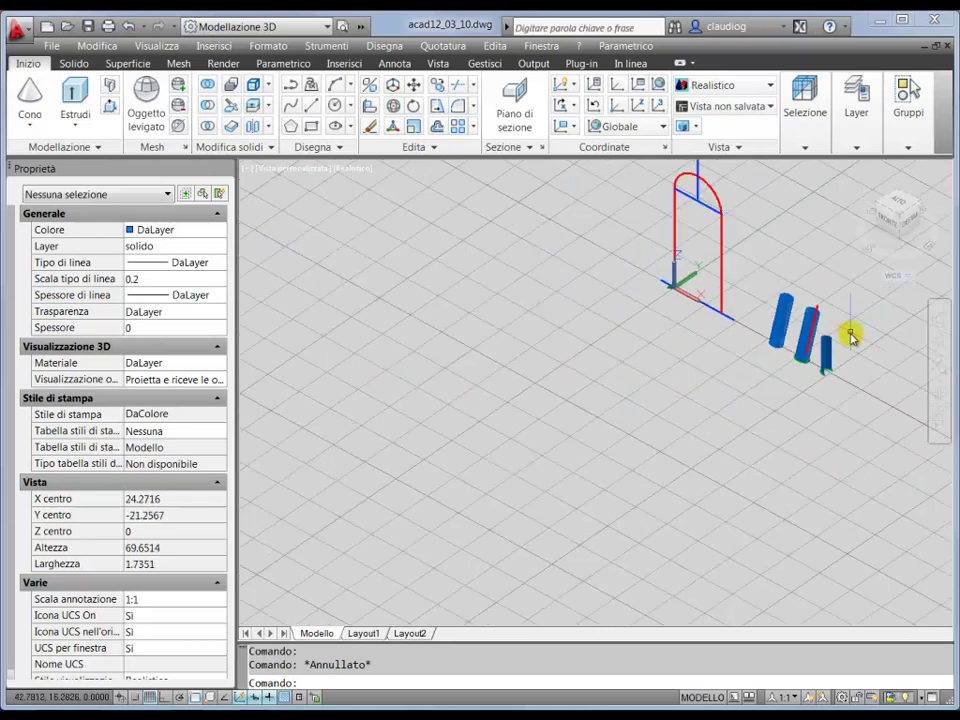
scroll(695, 172, up, 3)
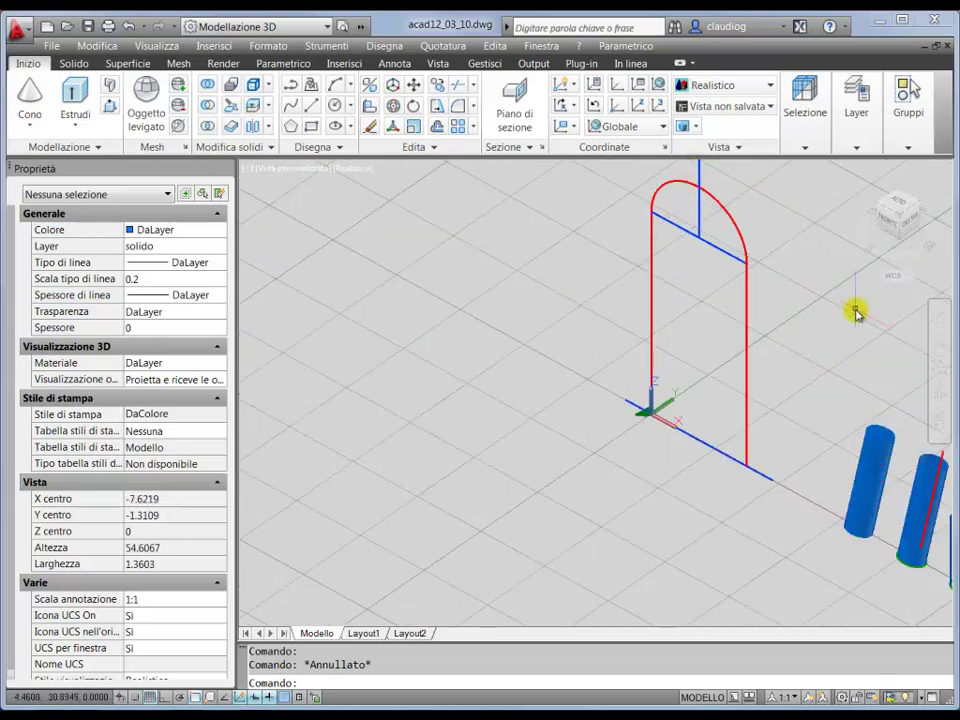
scroll(855, 313, up, 2)
scroll(531, 274, down, 2)
scroll(548, 230, up, 3)
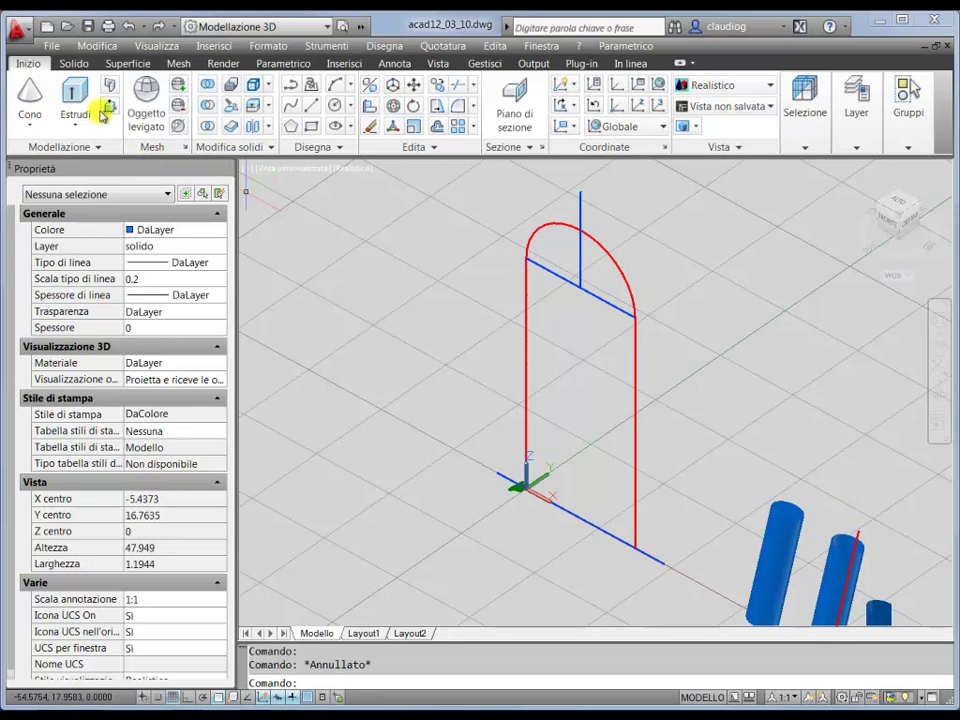
- Extrude the small base profile along the red arch with Traiettoria, forming a blue tube
click(76, 95)
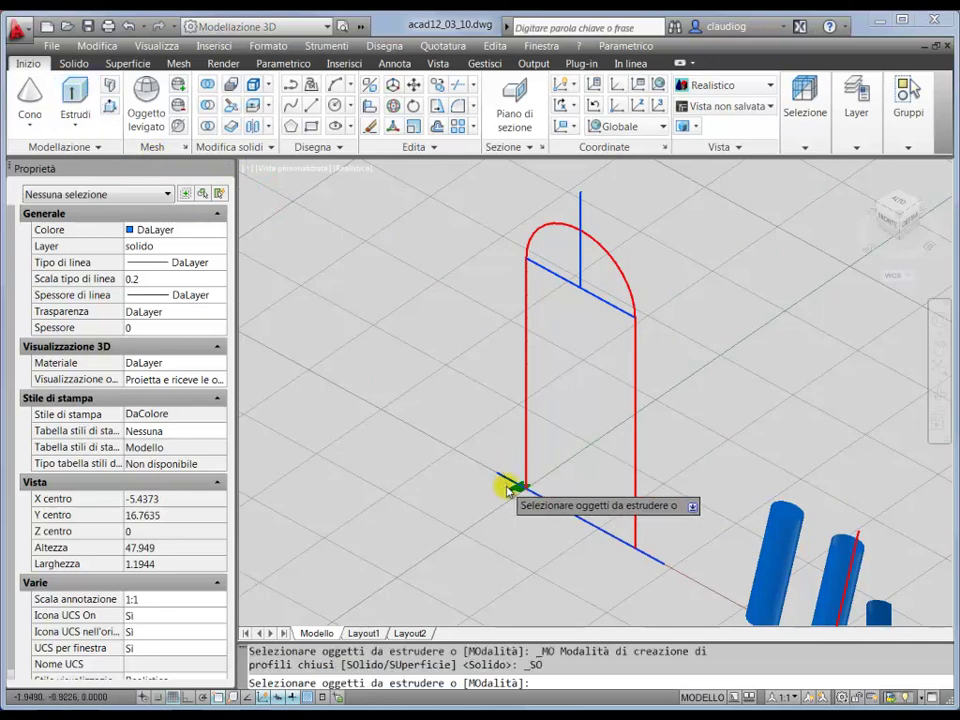
scroll(508, 490, up, 2)
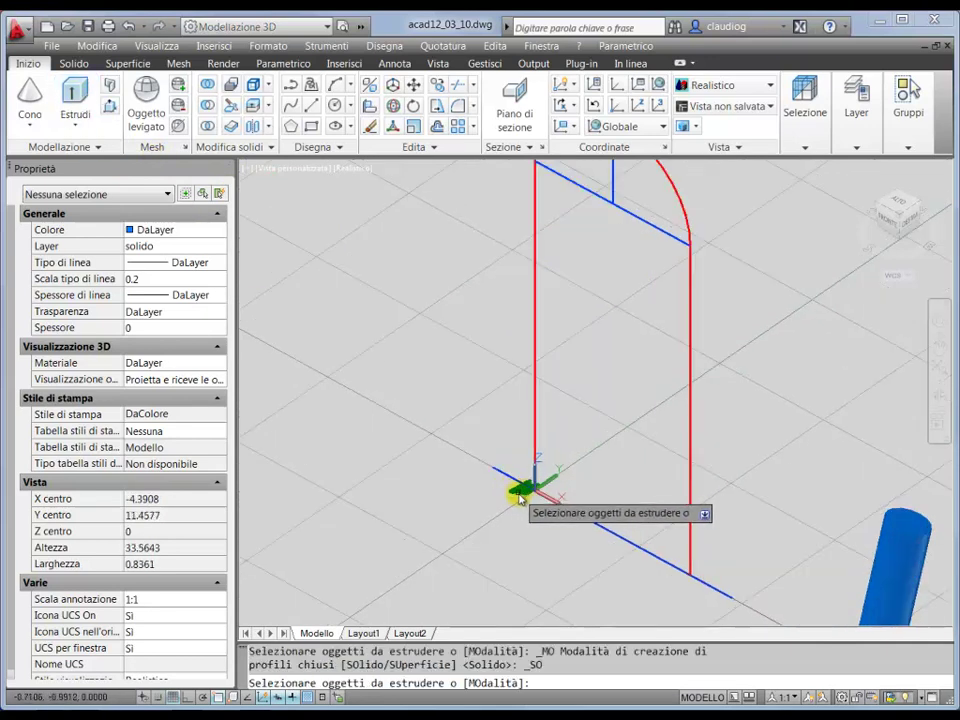
click(519, 495)
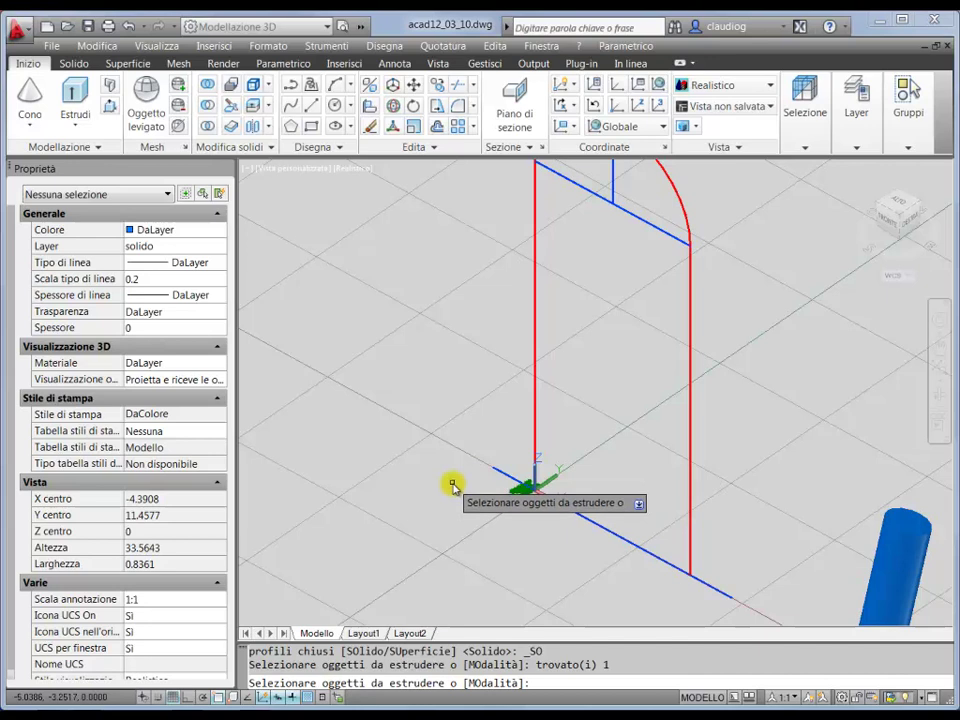
scroll(452, 486, down, 2)
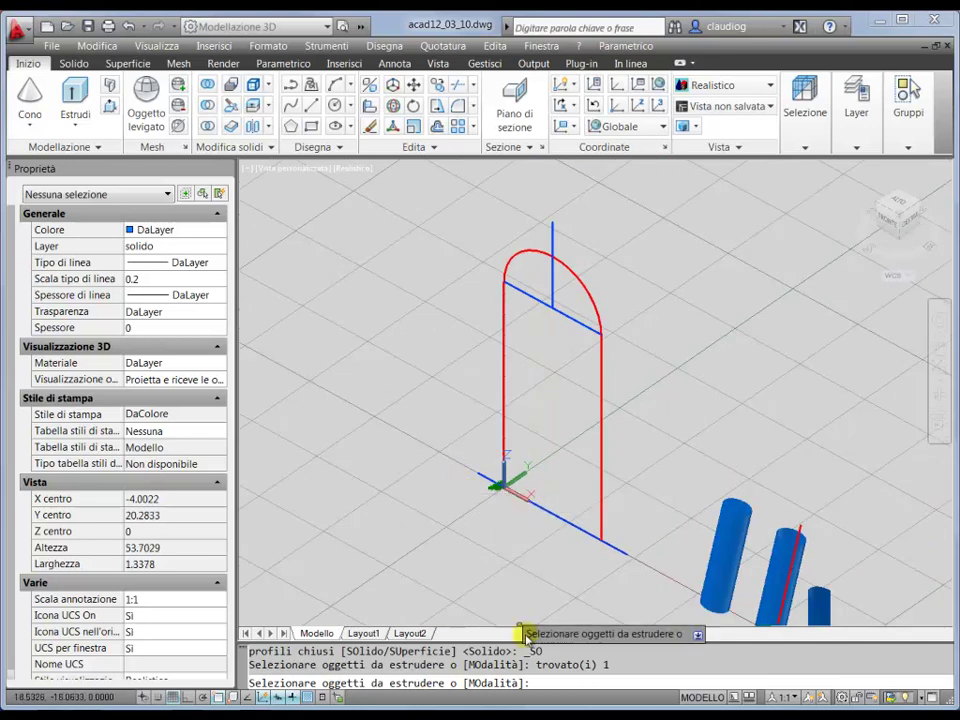
key(Return)
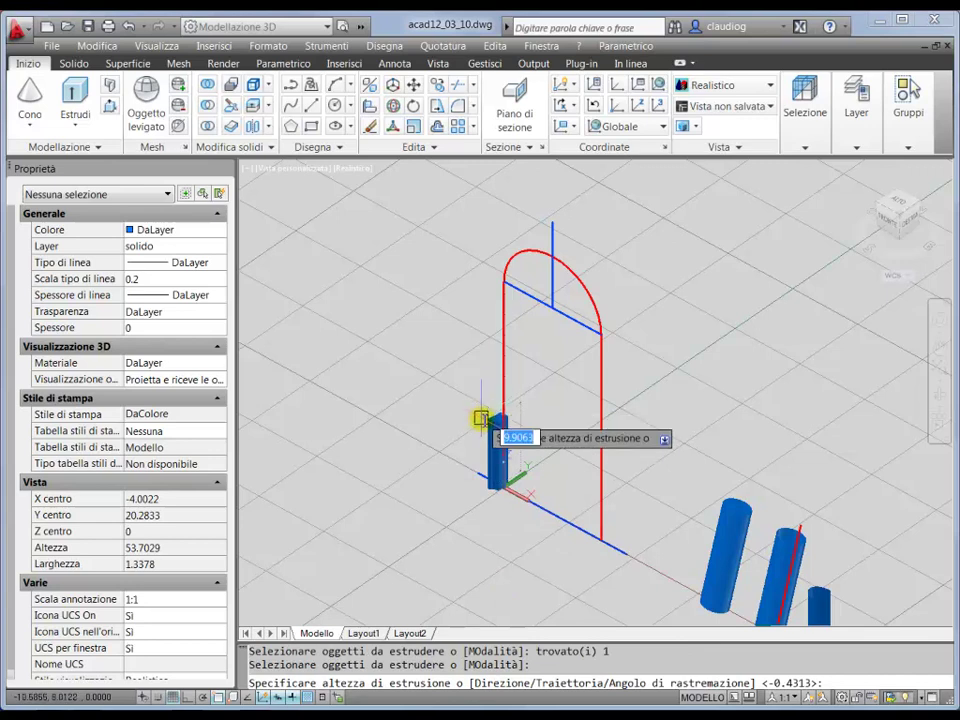
text(t)
key(Return)
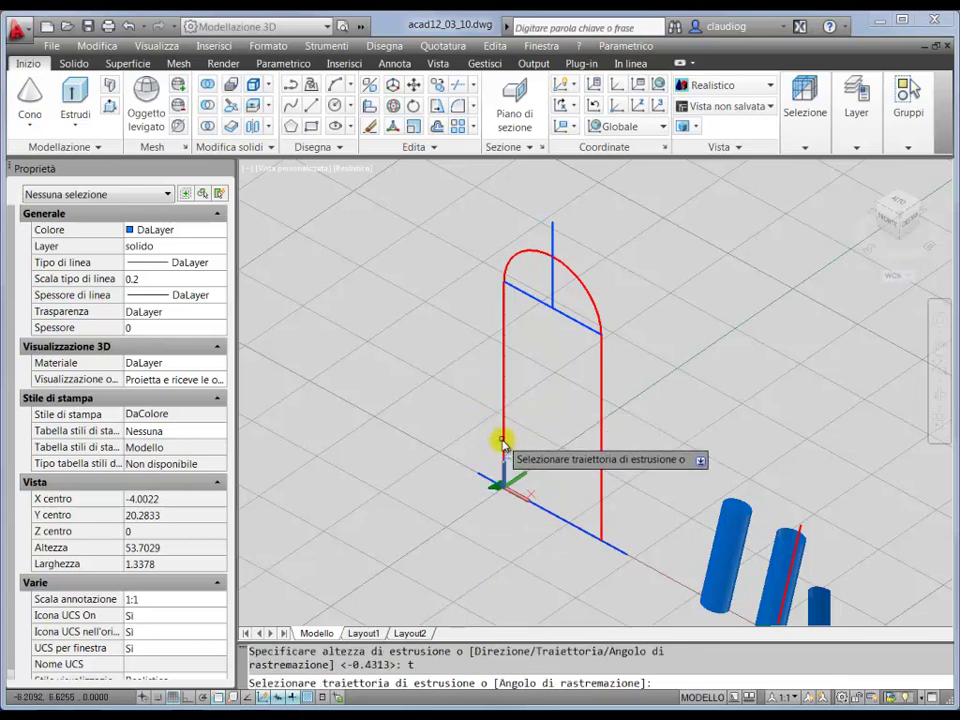
click(504, 442)
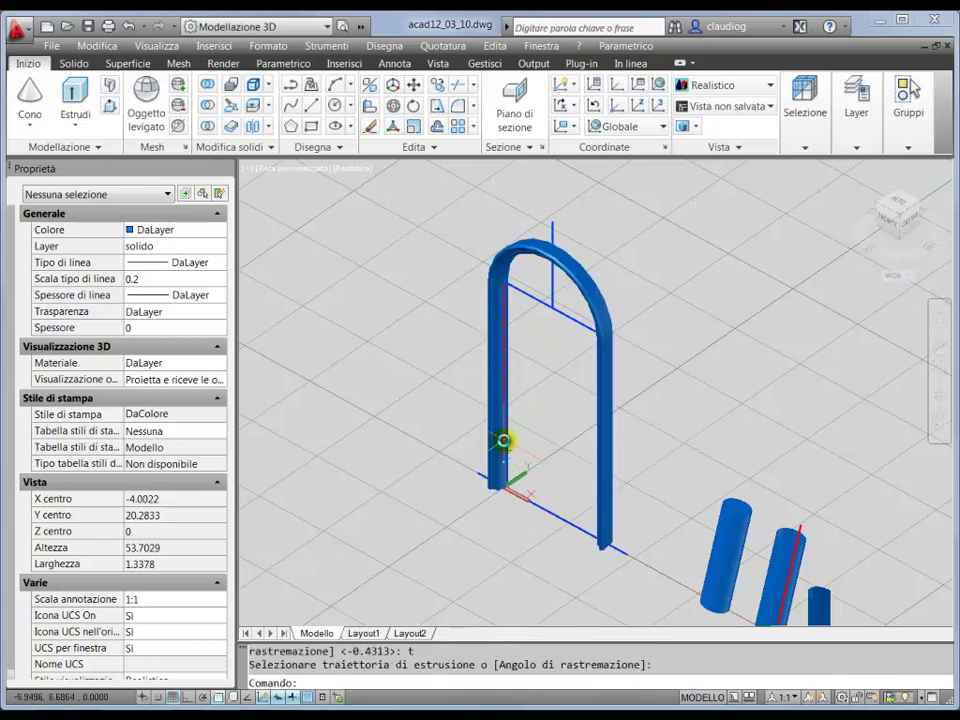
scroll(530, 380, up, 2)
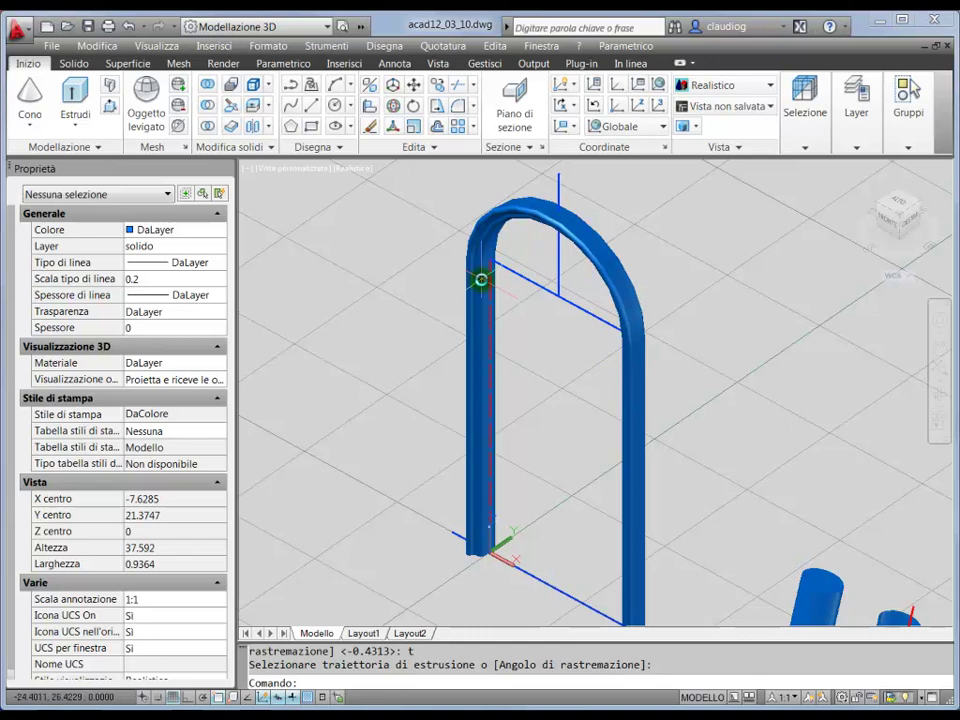
scroll(491, 281, down, 2)
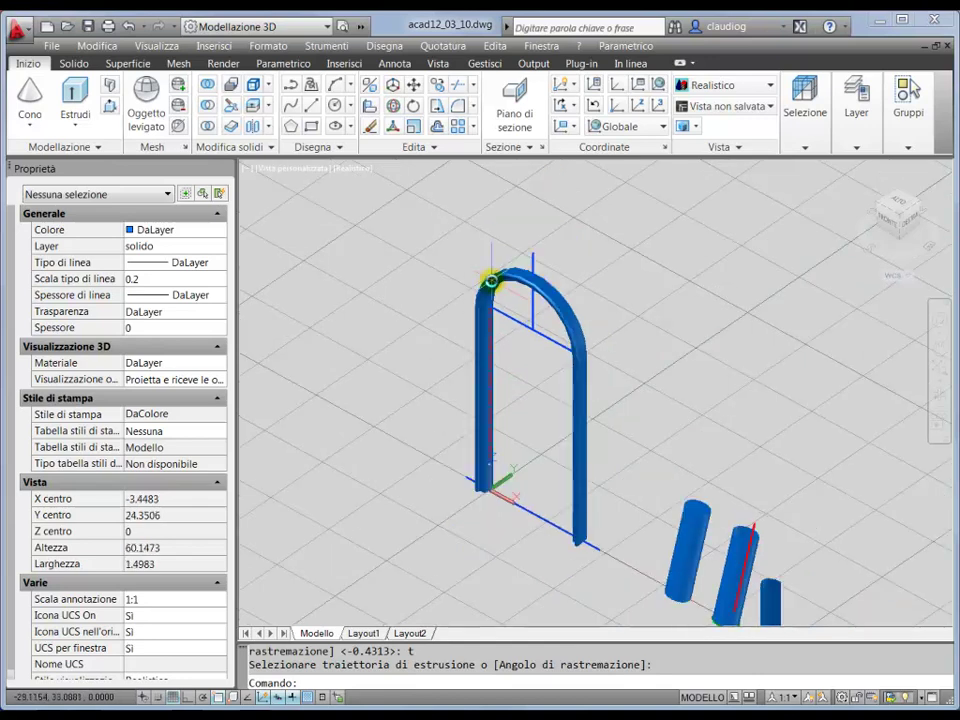
- Drag the arched tube's top grip higher, lengthening the sweep from 83.5619 to 95.0328
key(Escape)
click(491, 281)
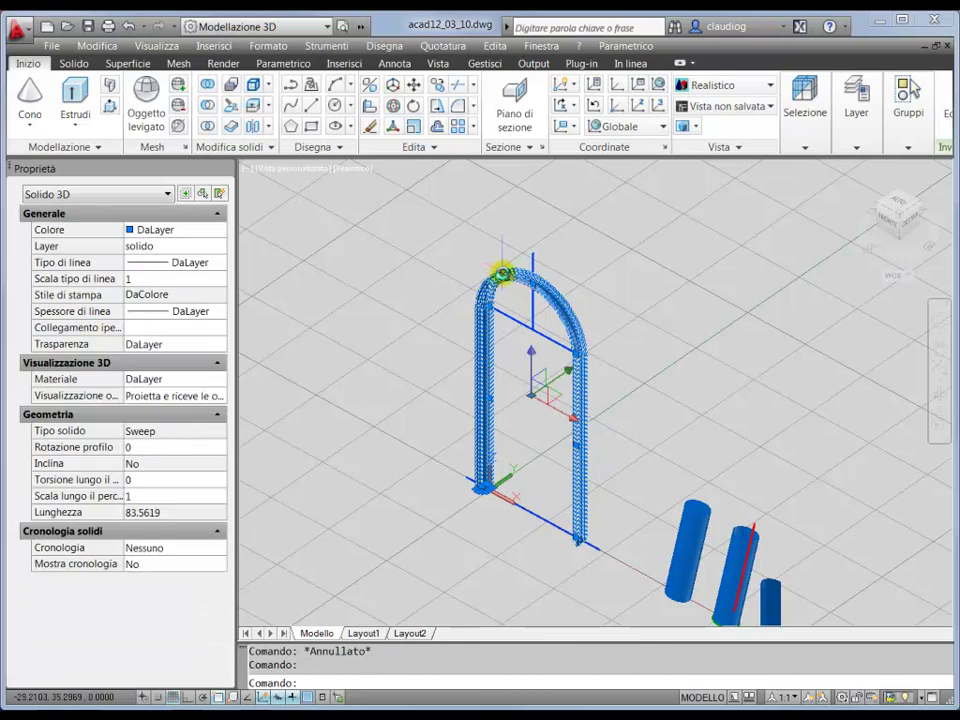
scroll(521, 262, up, 2)
scroll(524, 266, up, 1)
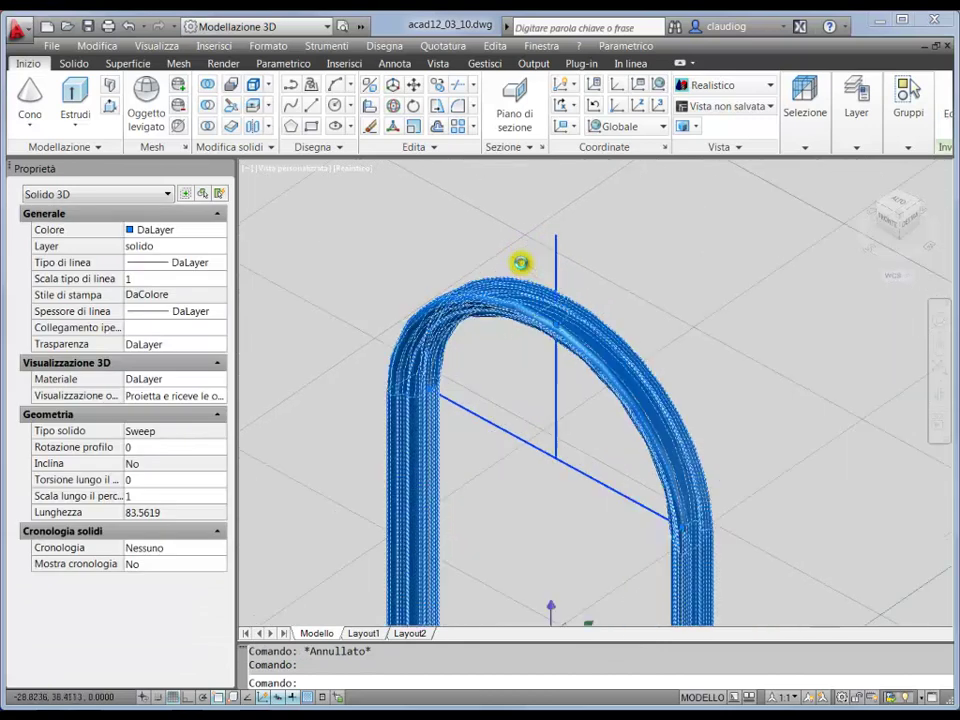
key(Escape)
click(555, 323)
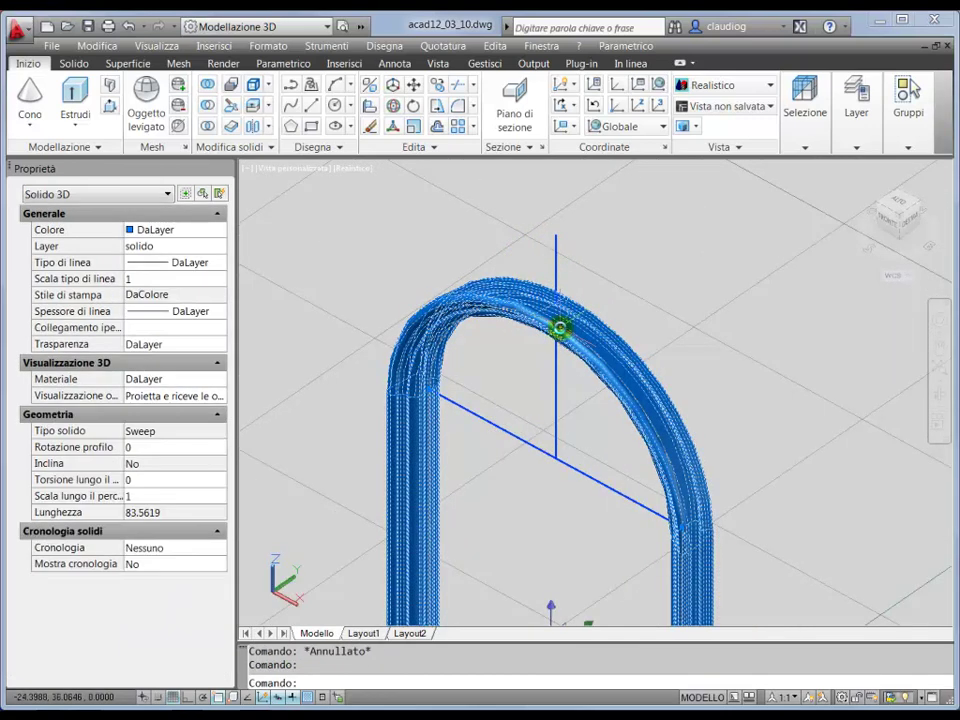
click(555, 323)
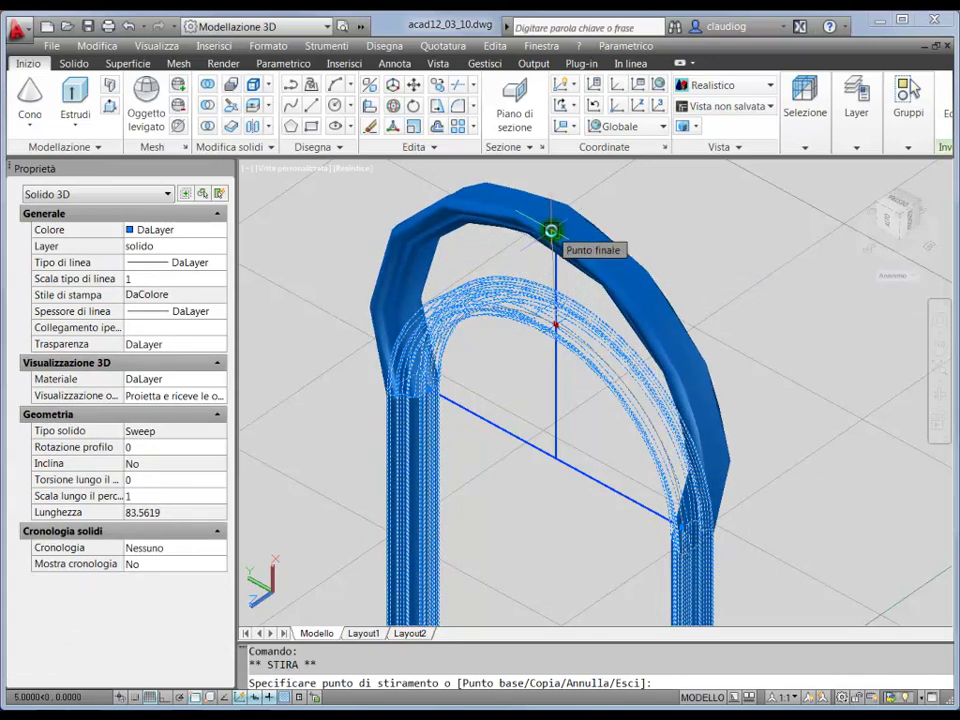
click(551, 231)
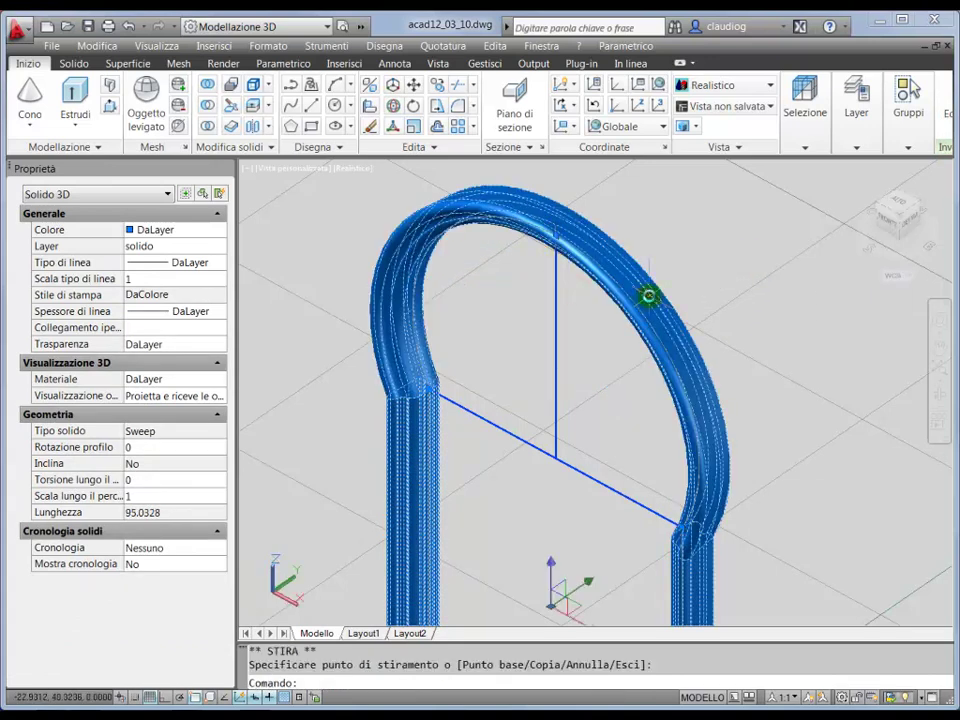
key(Escape)
scroll(650, 285, down, 2)
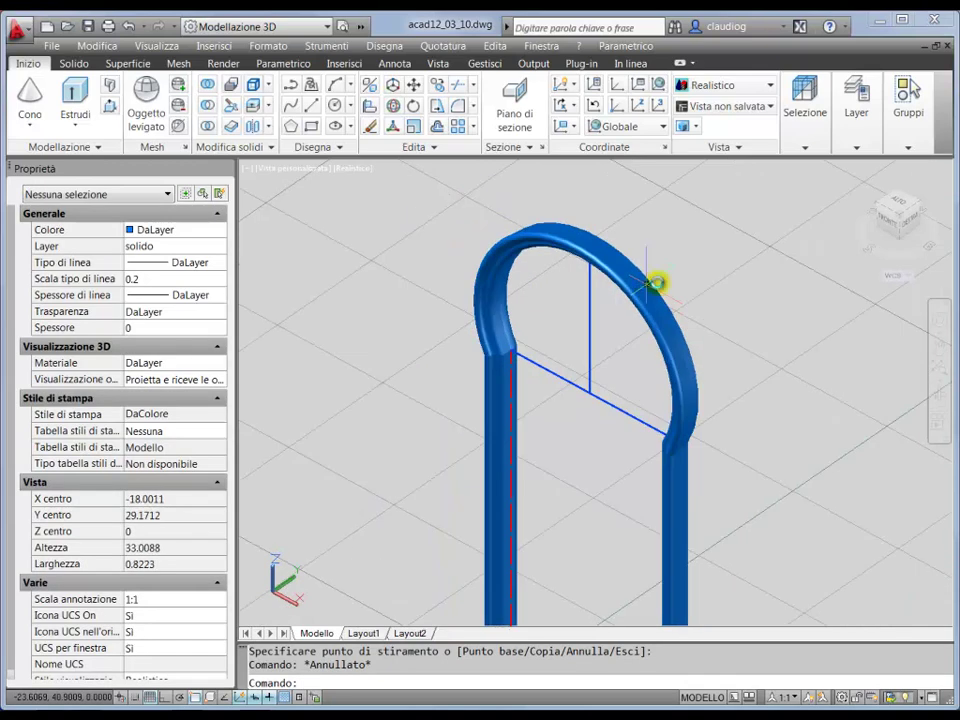
click(889, 238)
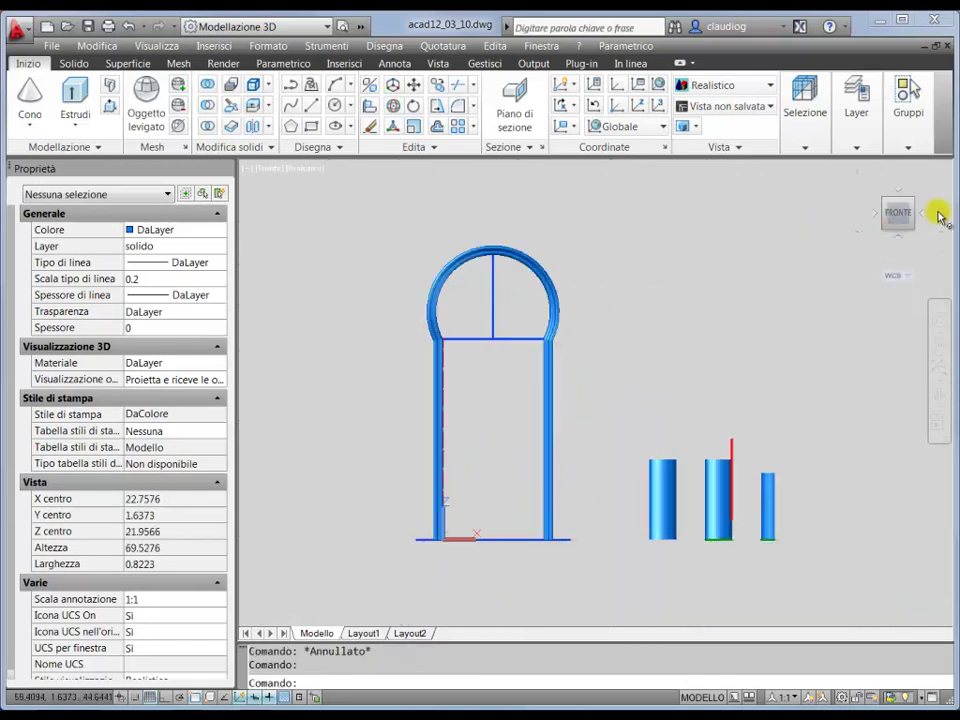
click(878, 226)
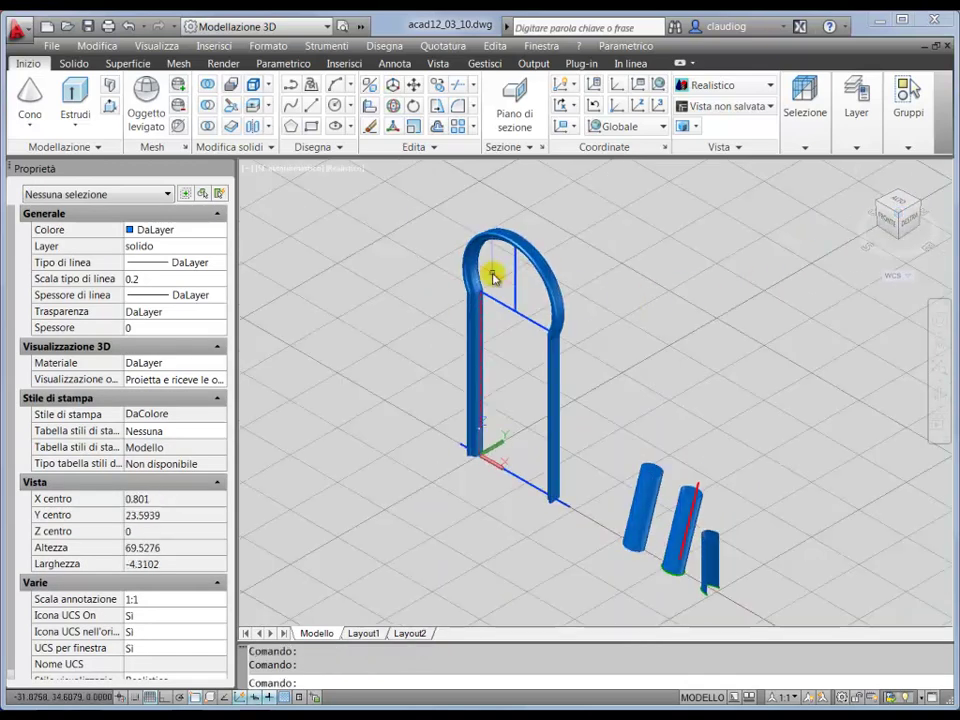
scroll(446, 253, up, 3)
scroll(446, 253, down, 2)
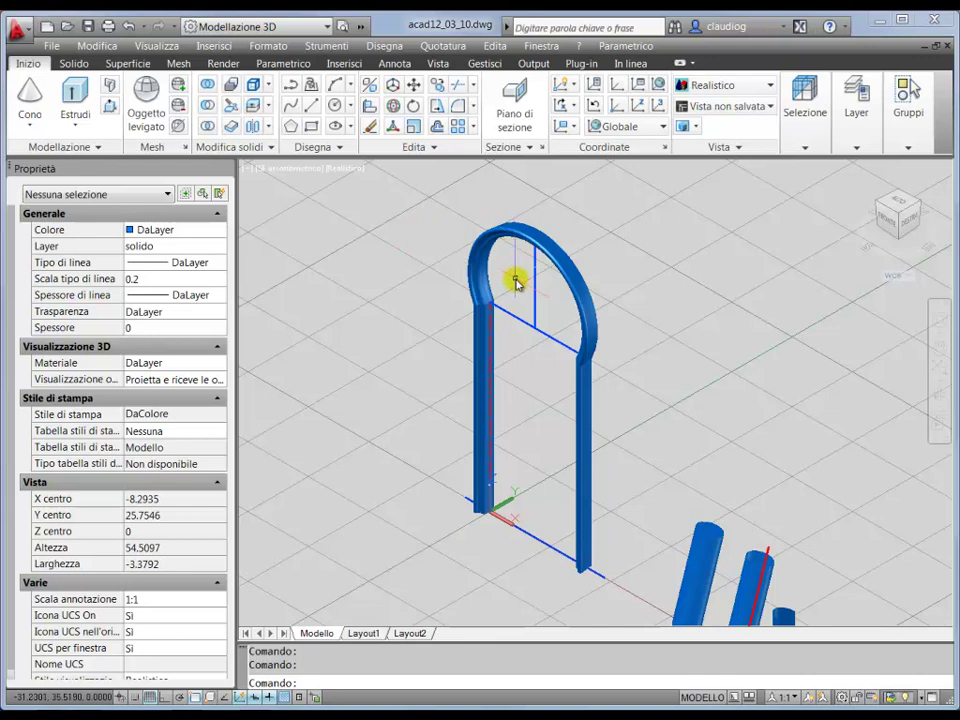
key(Escape)
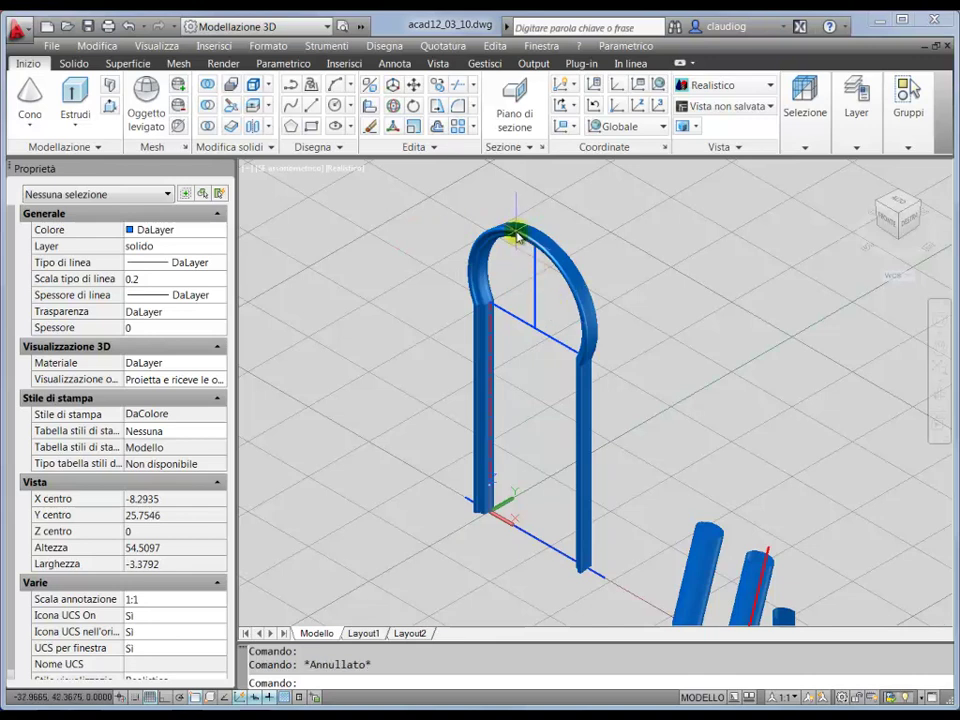